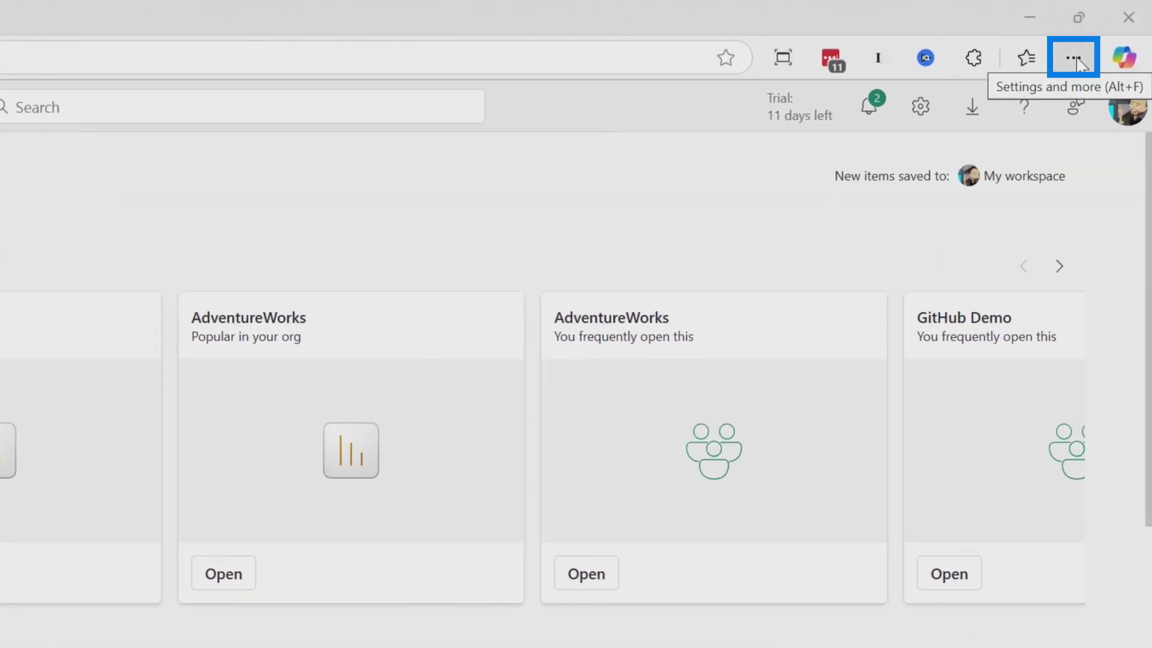
- Open Developer tools docked beside the Power BI home page and clear the network log
left_click(1074, 58)
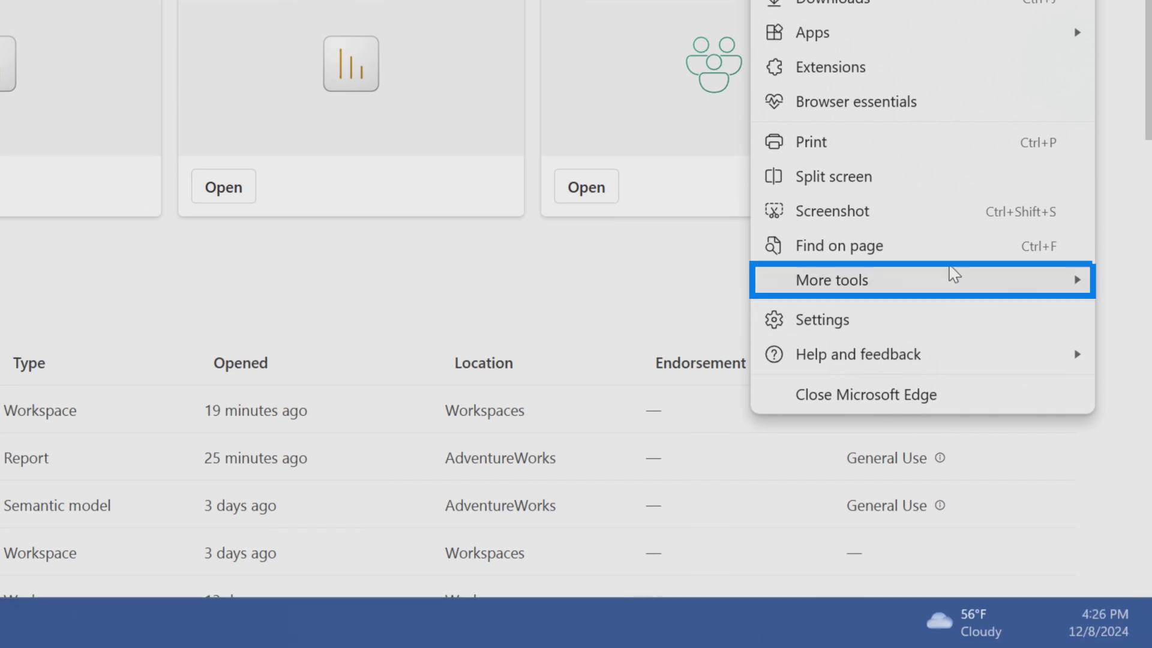
mouse_move(945, 285)
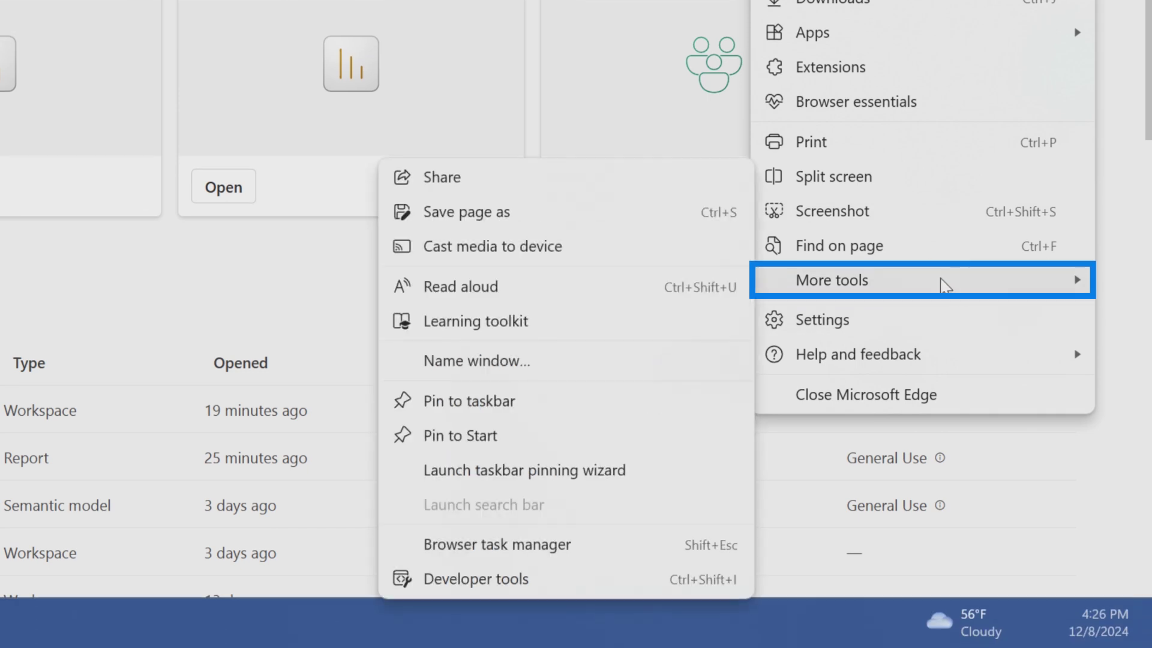
left_click(503, 580)
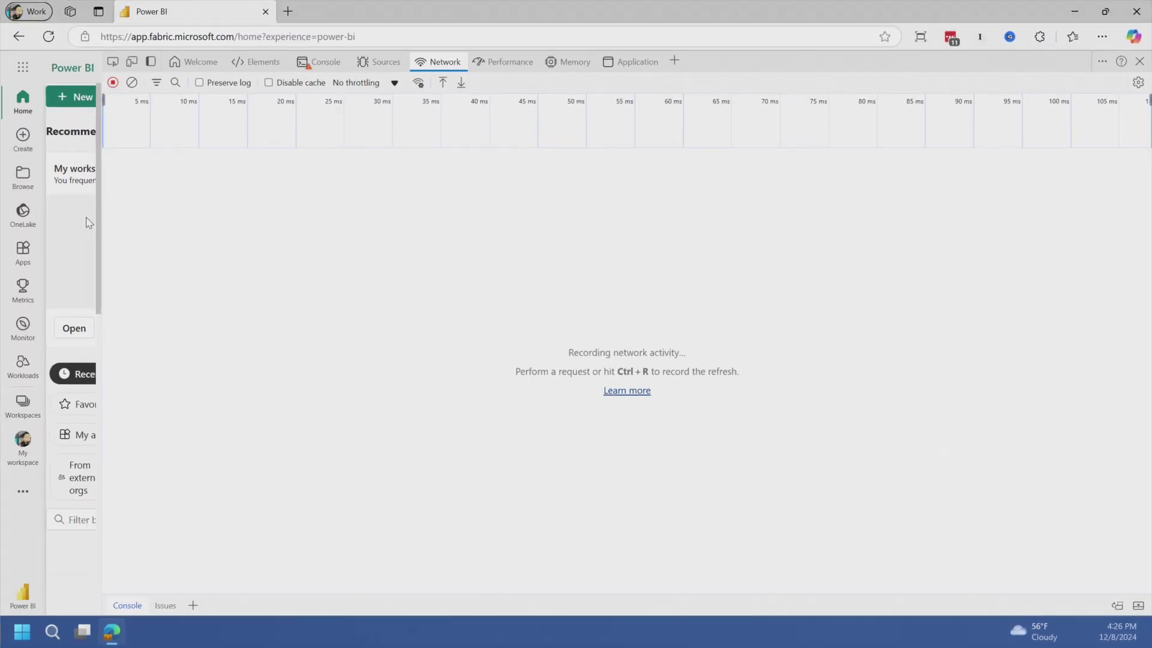
left_click_drag(101, 220, 686, 231)
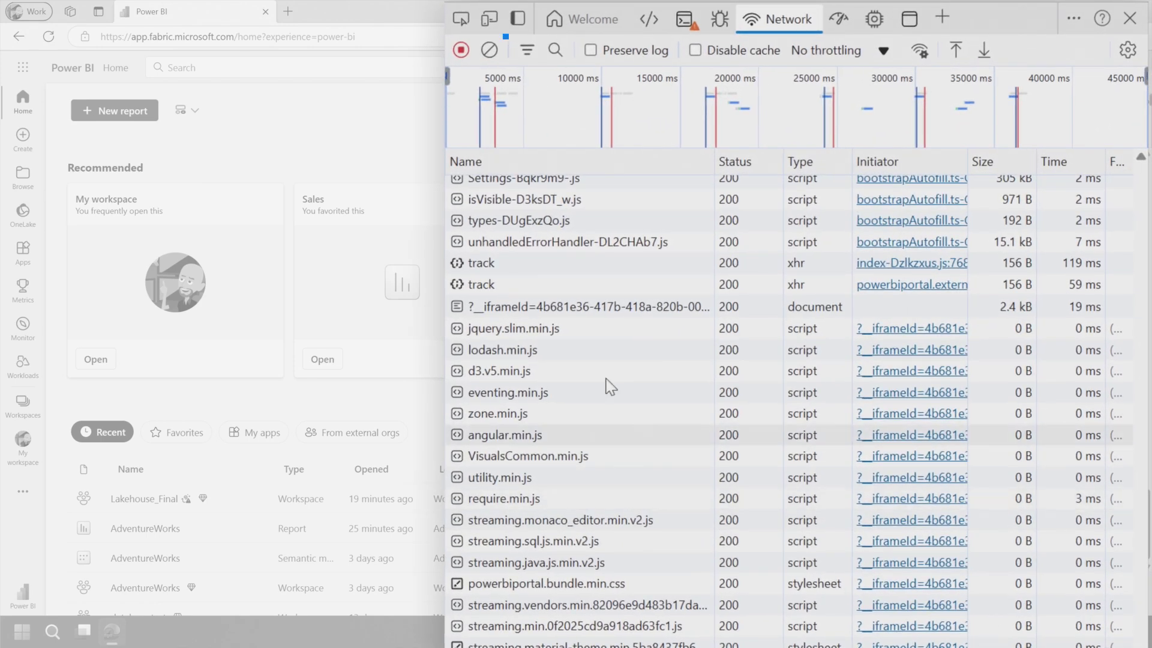
left_click(487, 53)
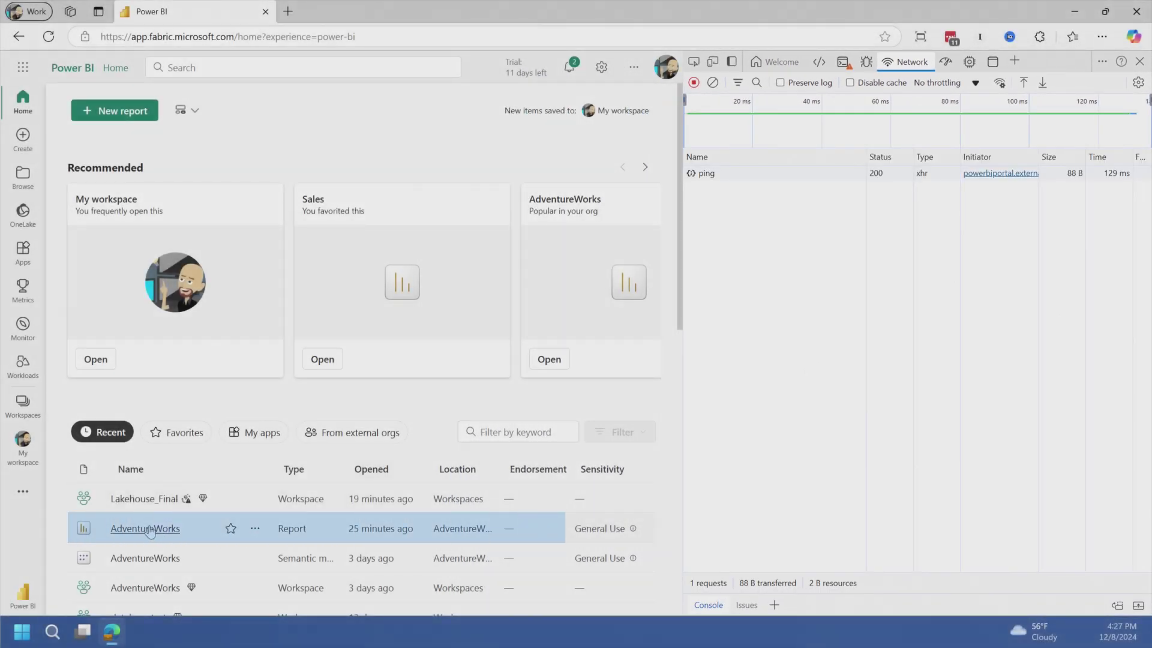
- Load the AdventureWorks report and open its conceptualschema POST request's details (200 OK)
left_click(133, 531)
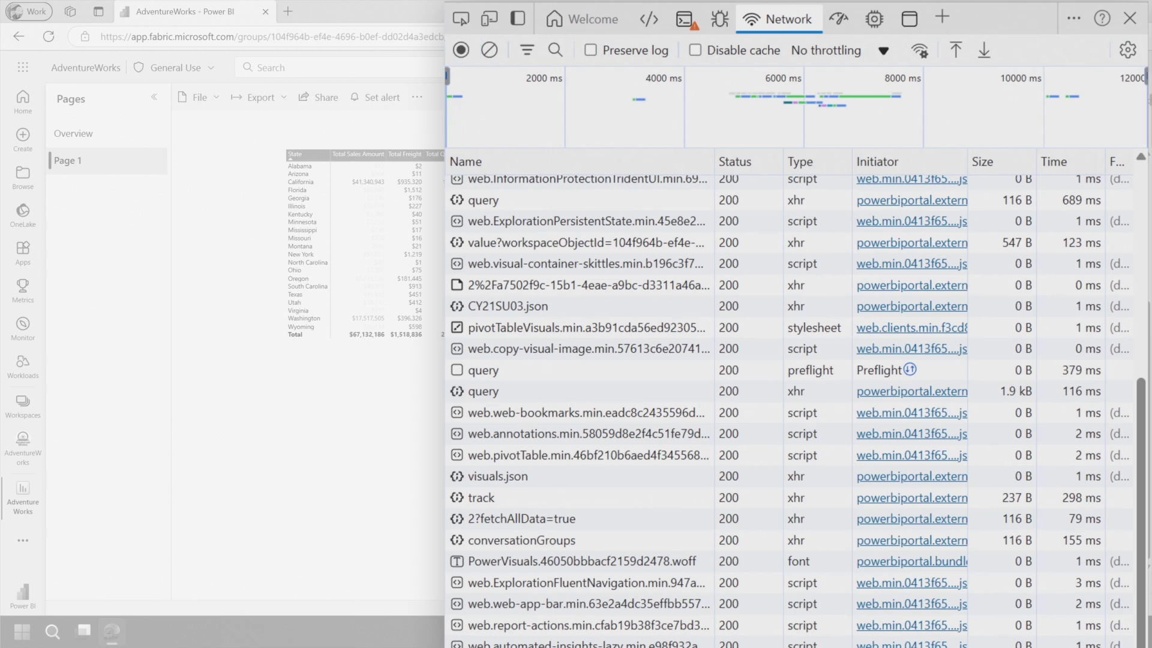
scroll(577, 418, "up", 5)
left_click(606, 363)
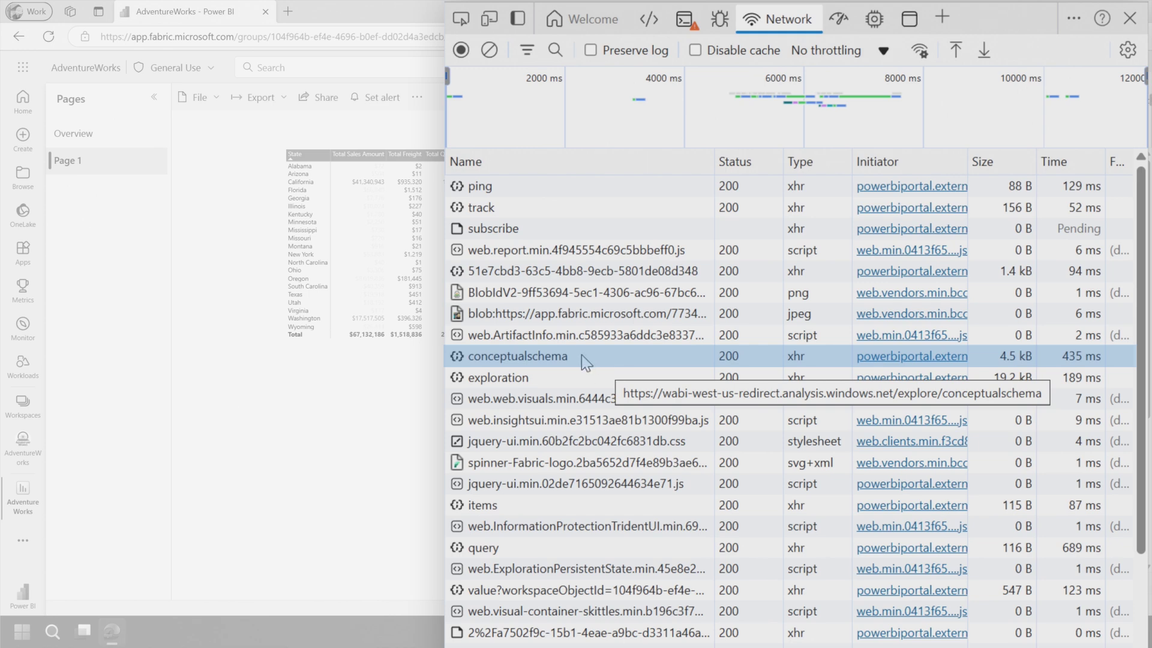
left_click(581, 355)
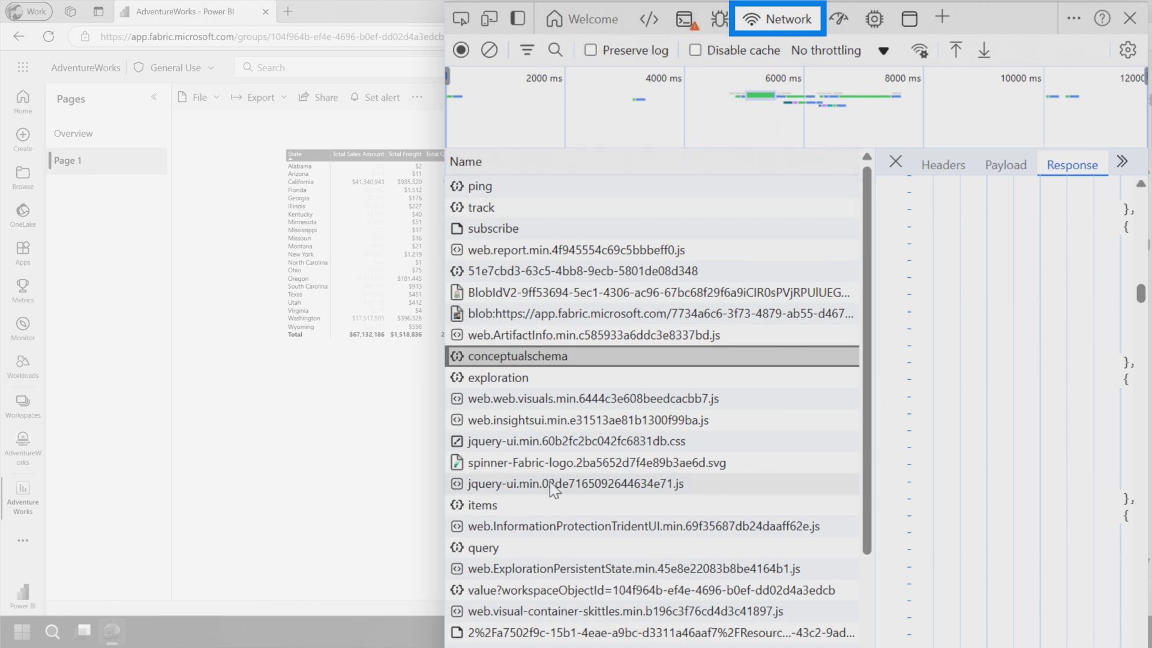
left_click_drag(452, 219, 4, 265)
- Check the conceptualschema Requestid and Activityid headers, then show its payload with modelIds and en-US locale
left_click(498, 164)
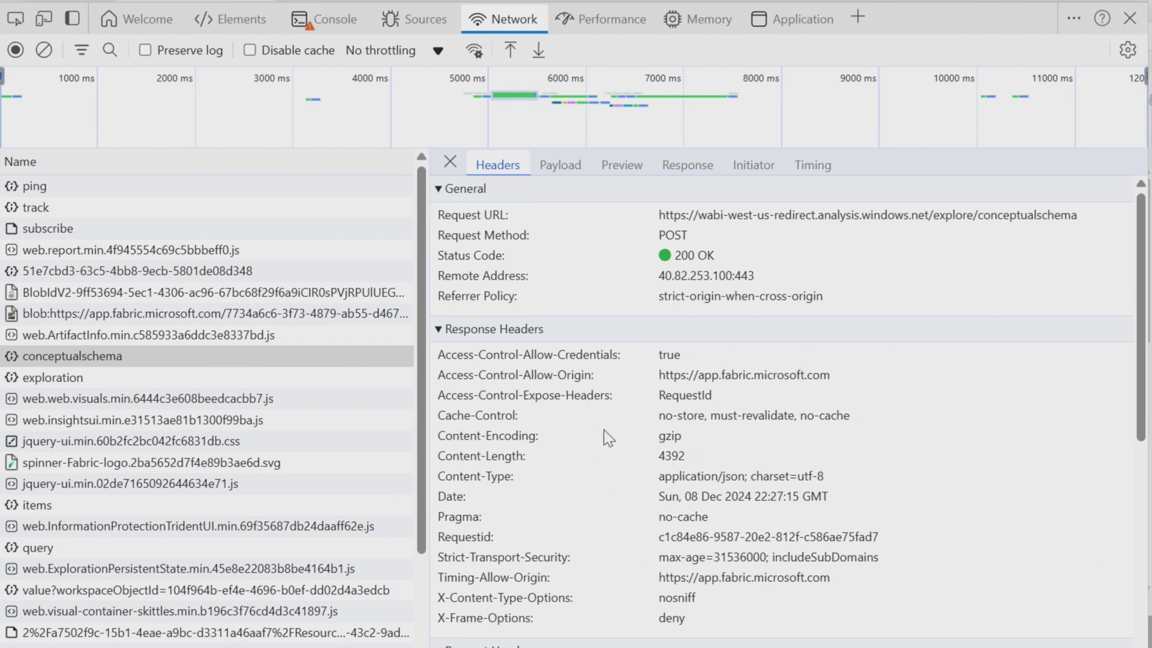
left_click(465, 539)
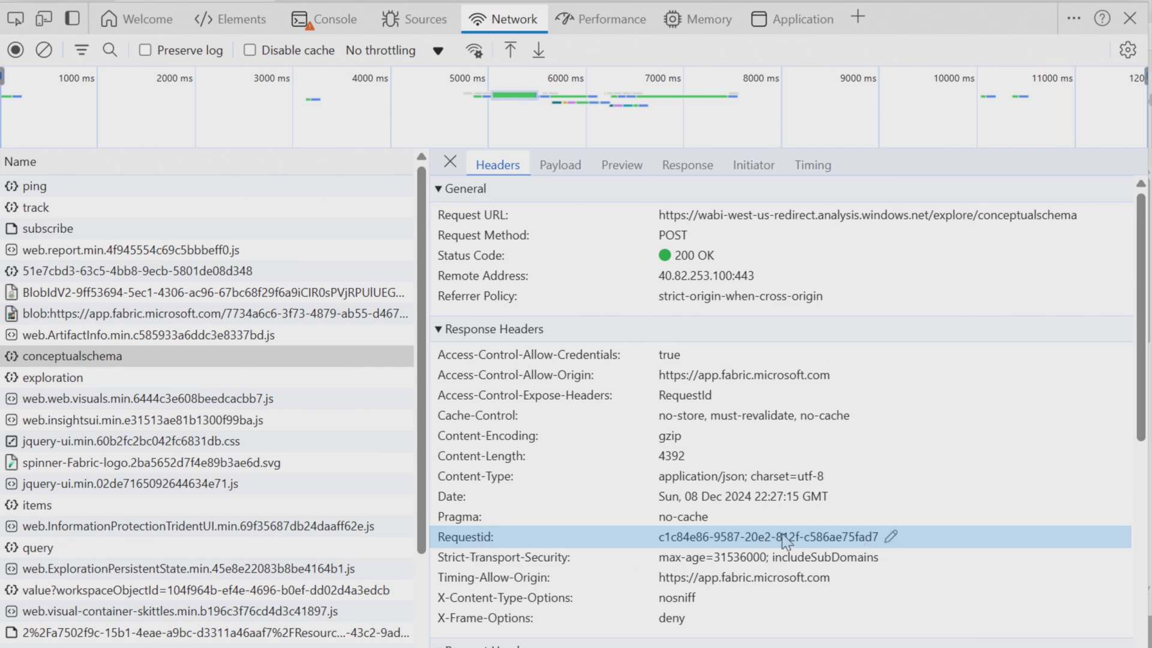
scroll(701, 546, "down", 3)
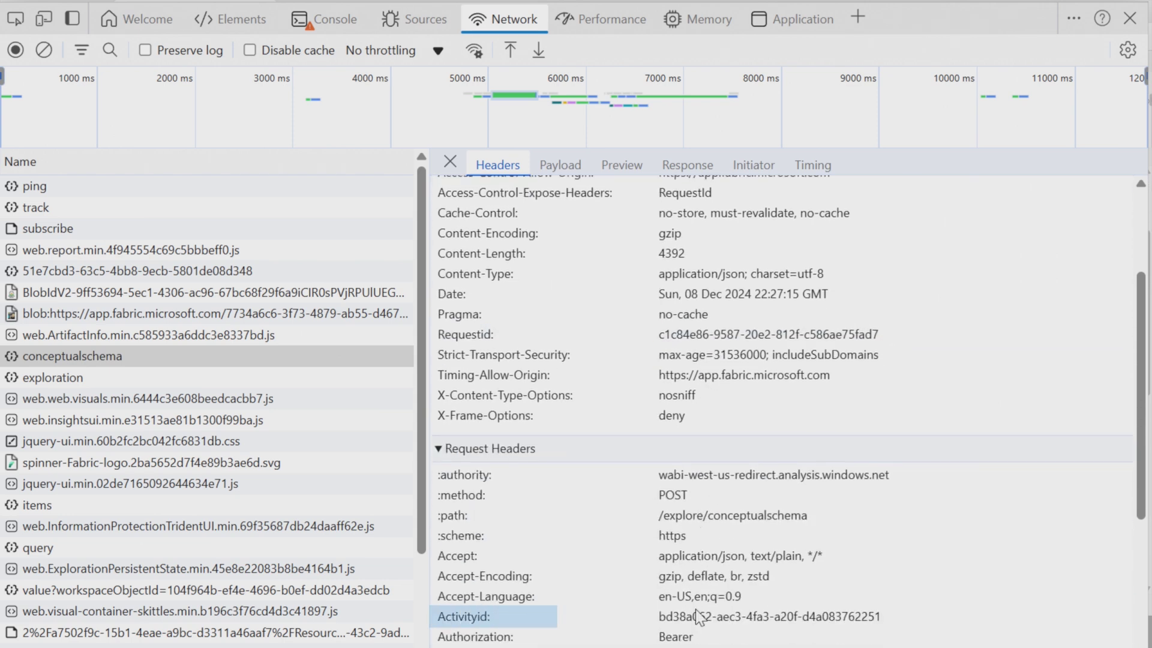
left_click(683, 624)
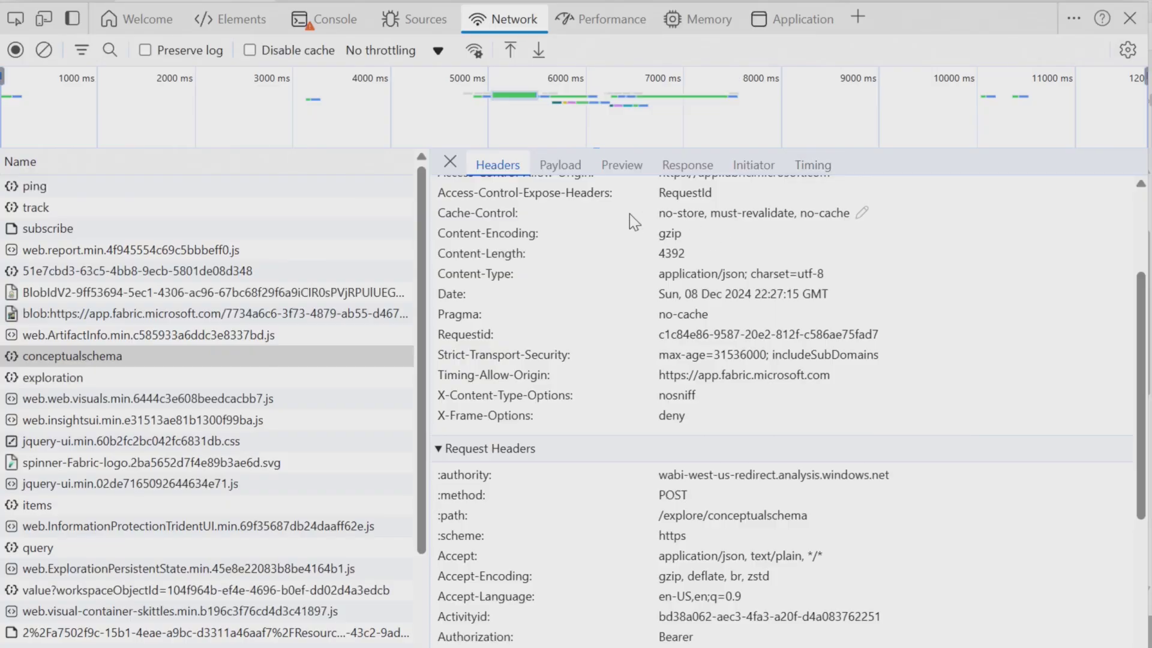
left_click(551, 168)
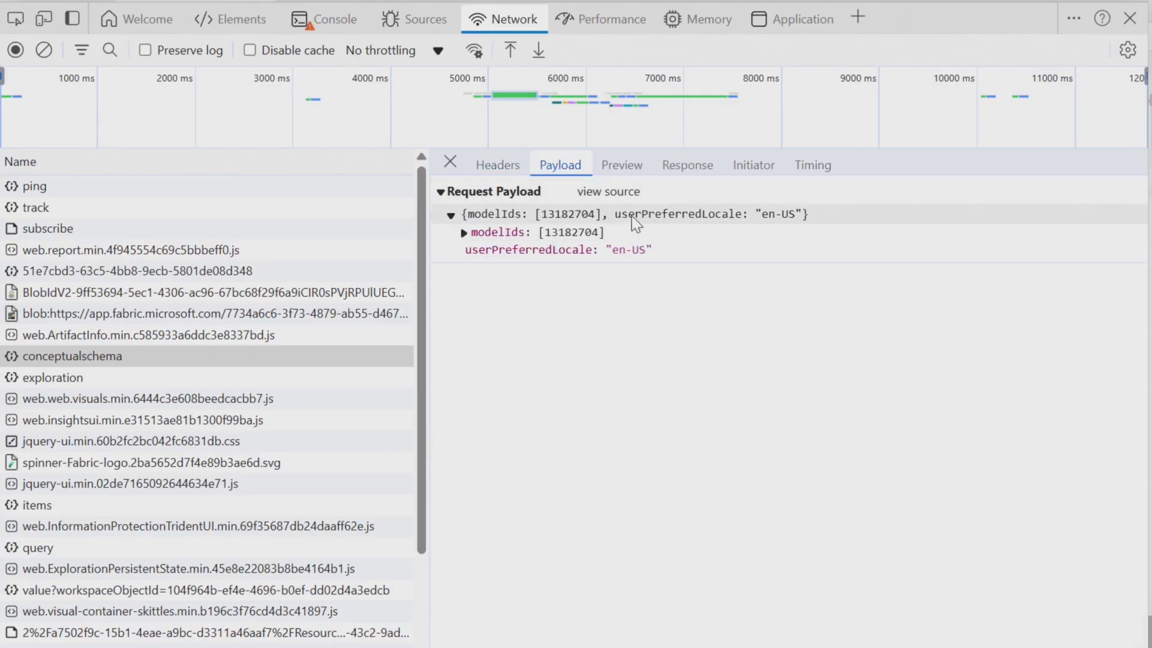
- Review the conceptualschema JSON response, marking the Subcategory Name lines up to Entities
left_click(684, 174)
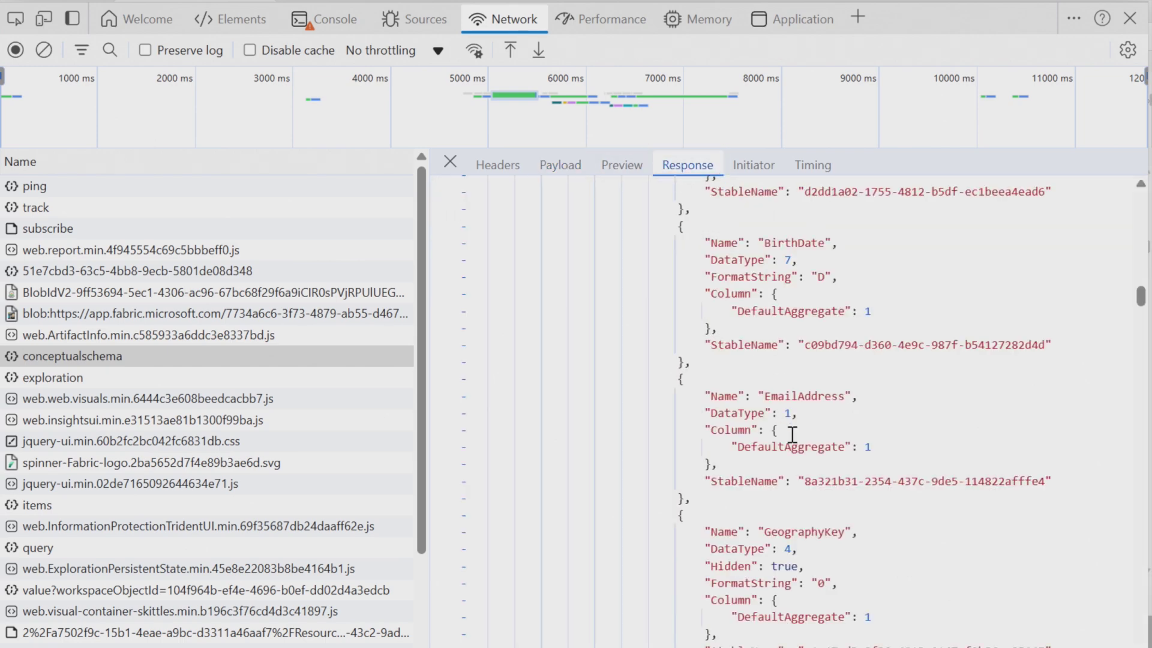
scroll(792, 435, "up", 20)
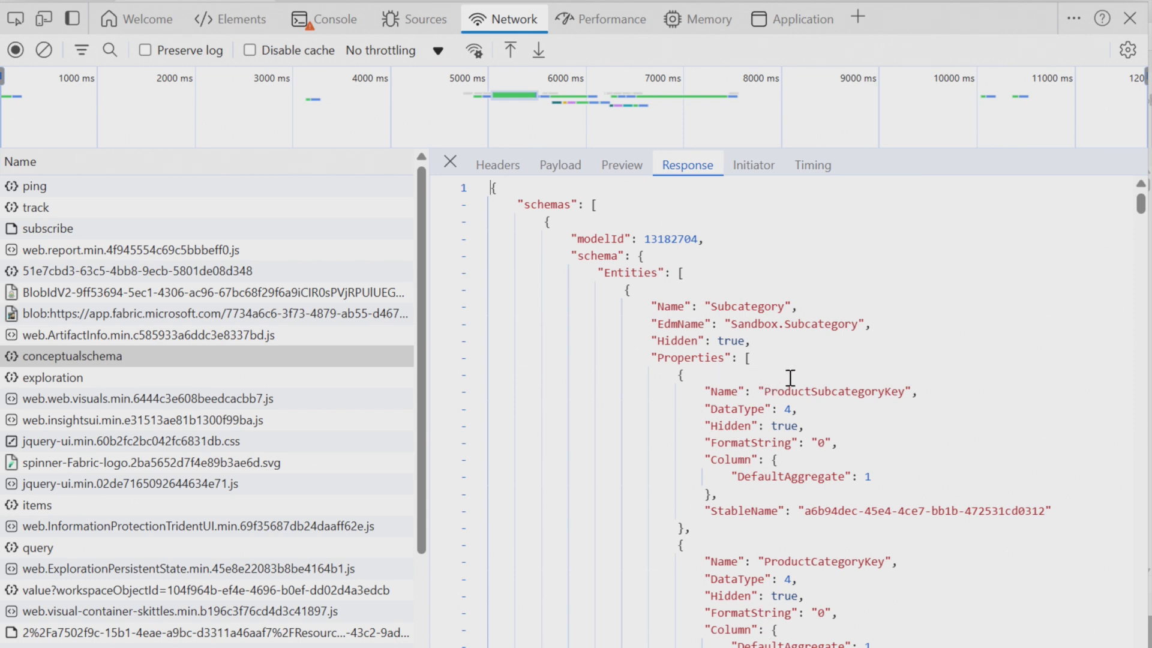
triple_click(762, 303)
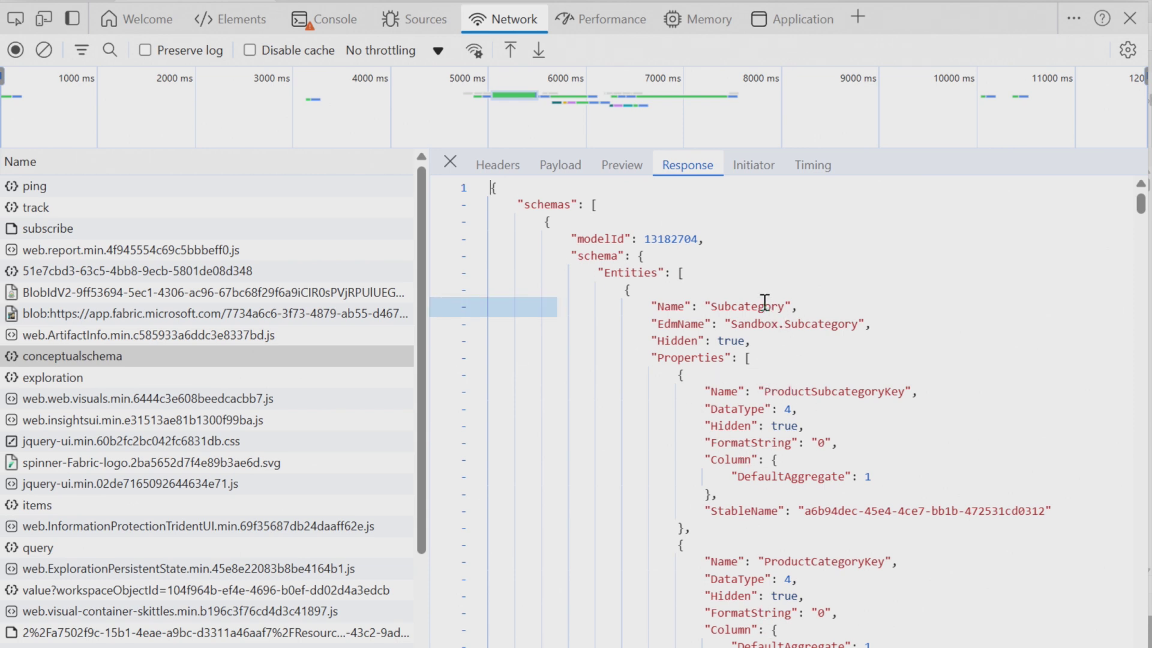
key("Up")
key("Up")
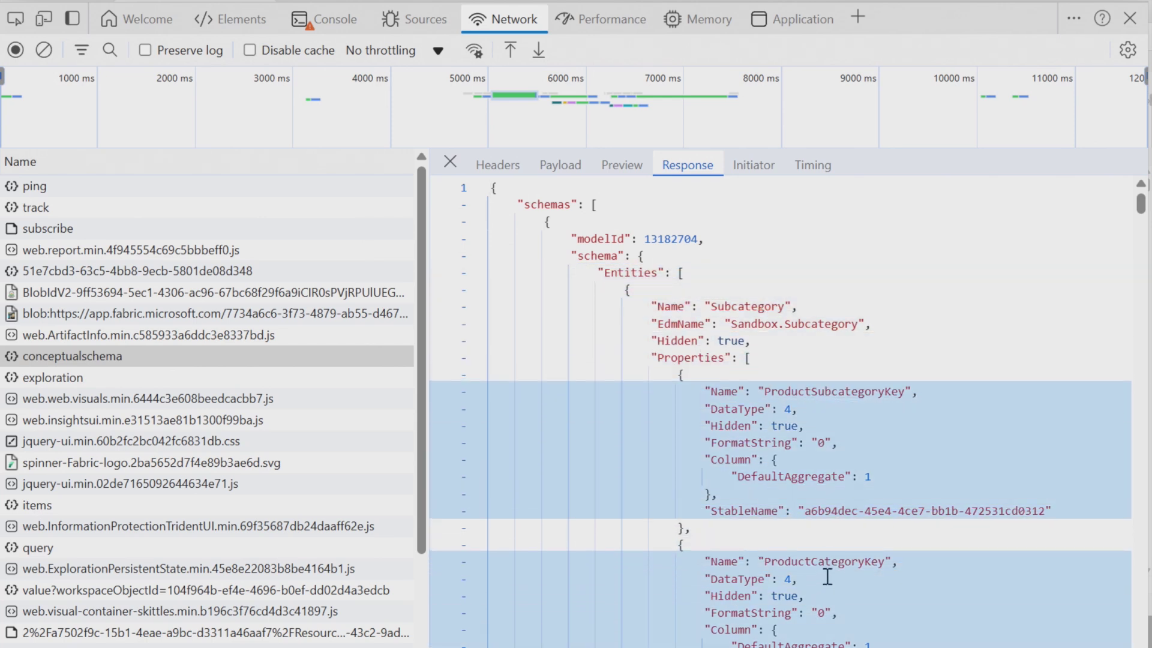
scroll(822, 577, "down", 8)
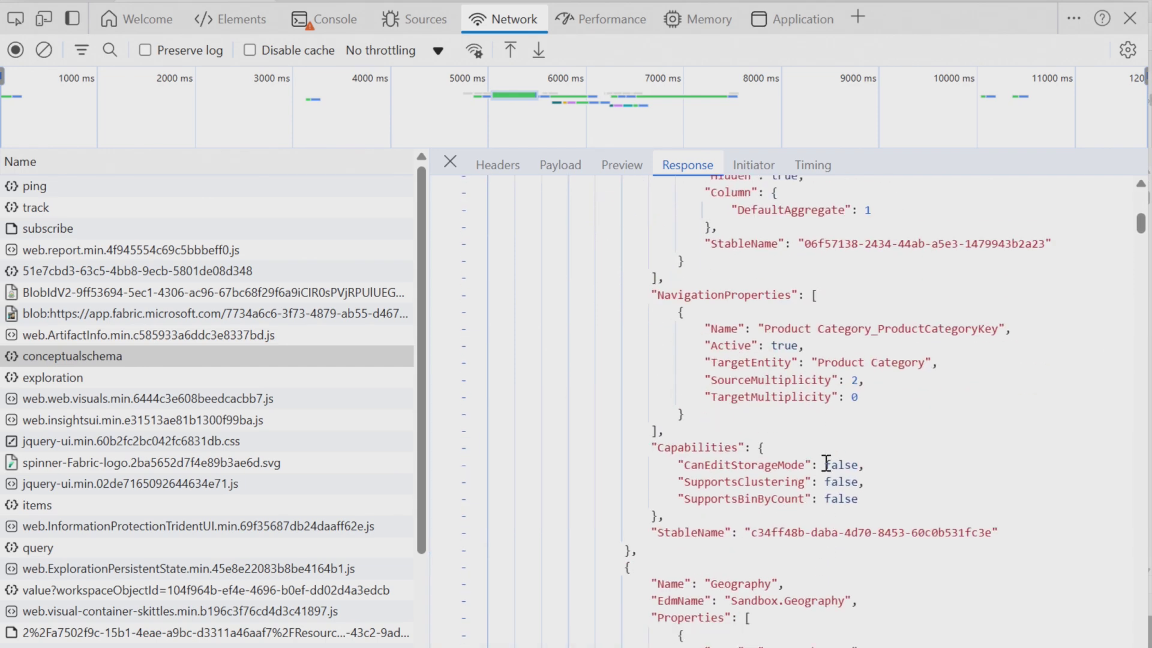
scroll(804, 414, "down", 3)
scroll(887, 524, "down", 8)
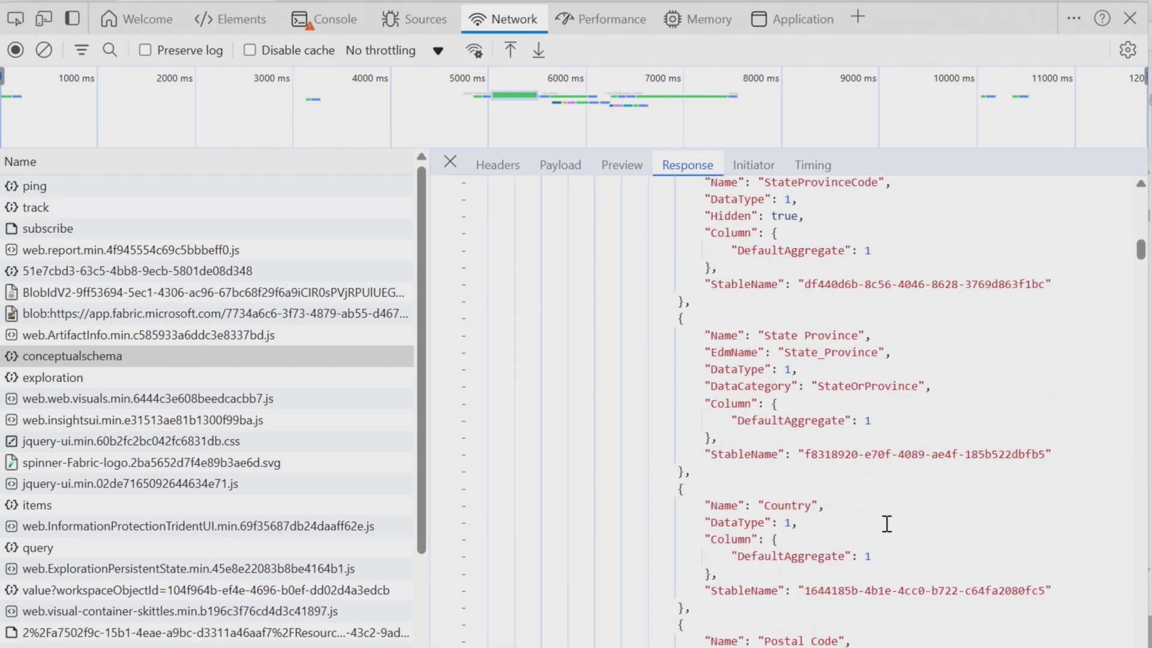
scroll(774, 325, "down", 20)
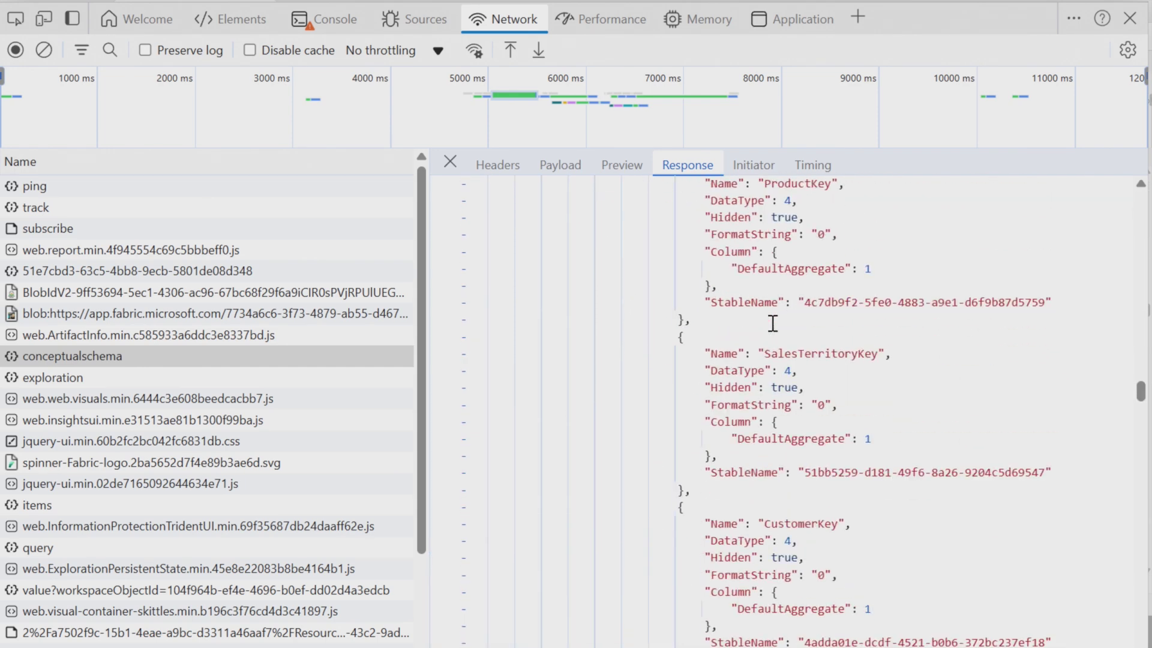
scroll(773, 324, "down", 10)
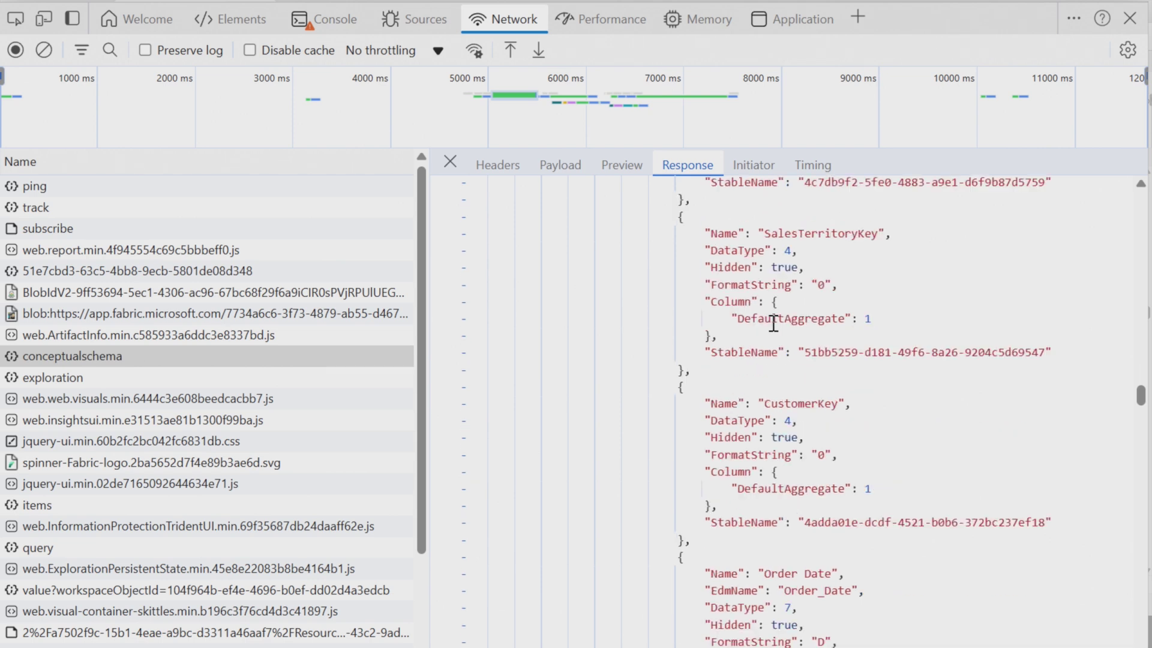
- Expand the payload's modelIds (13182704), return to headers, and select the exploration request
left_click(568, 172)
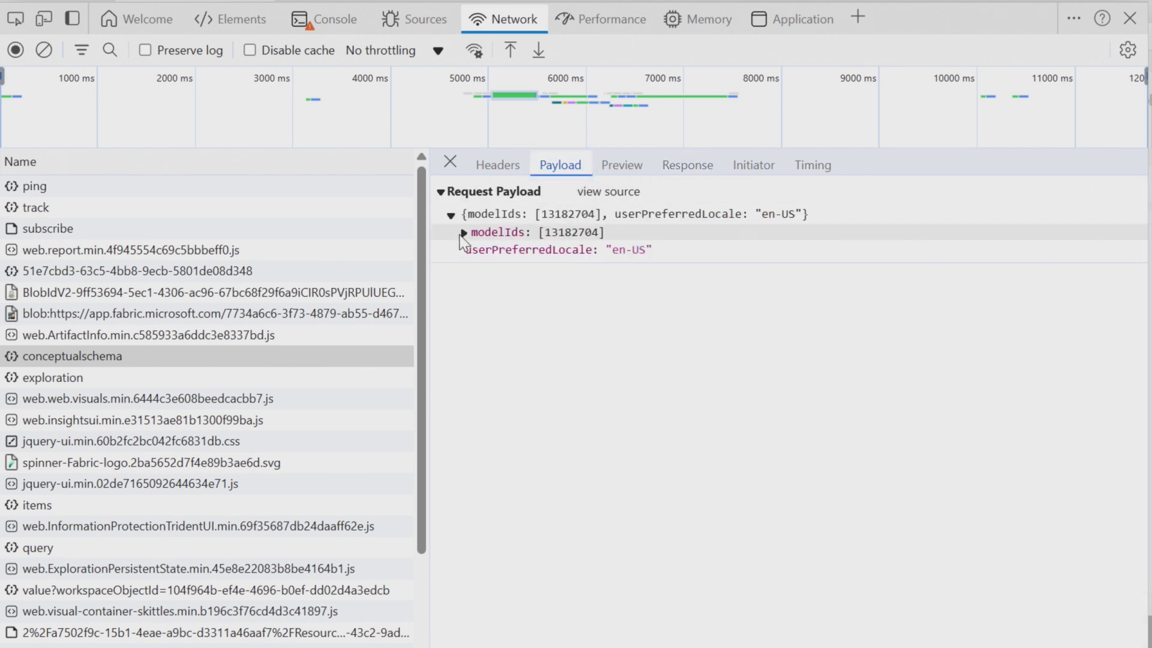
left_click(464, 232)
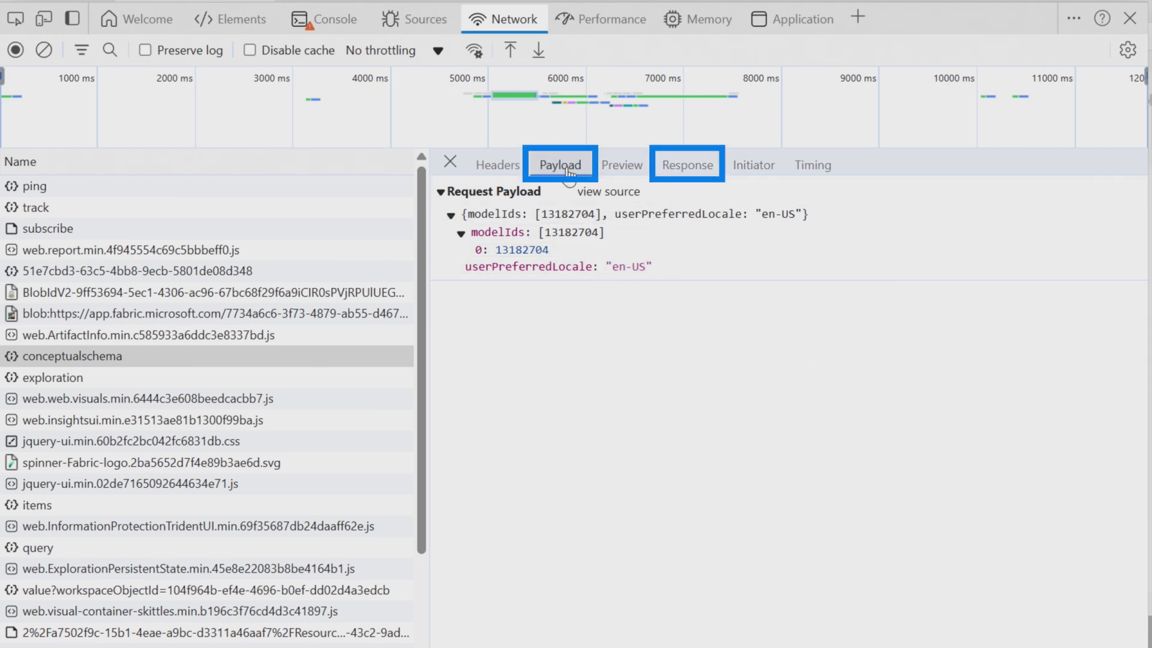
left_click(497, 167)
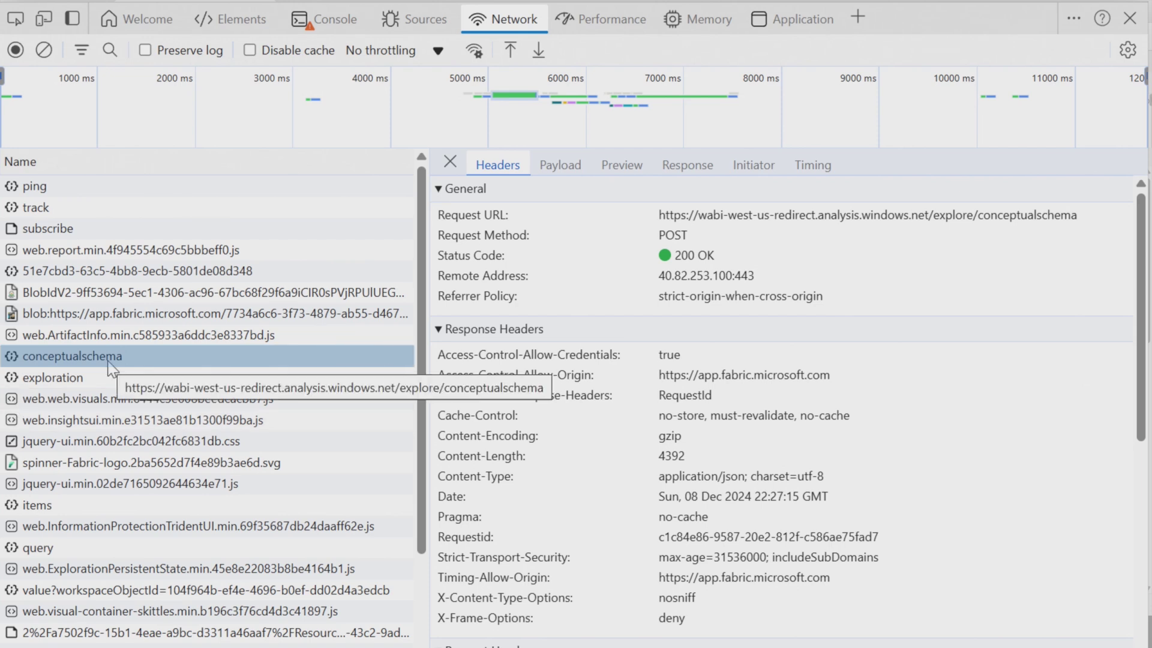
left_click(67, 379)
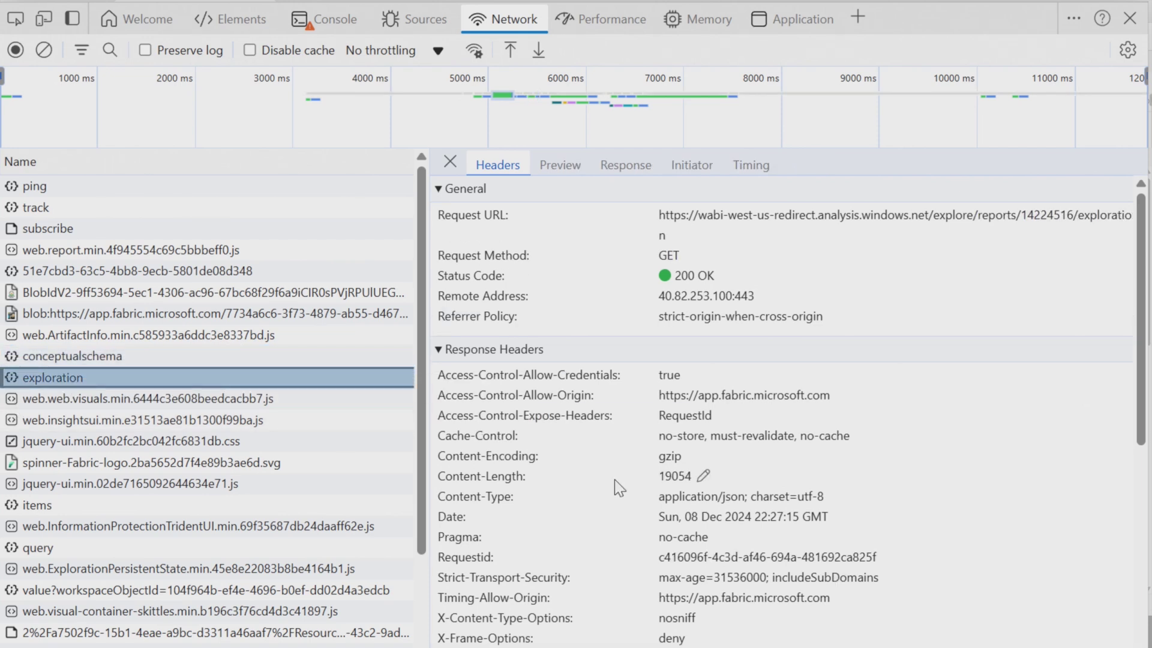
- Show the exploration request's JSON response listing report sections and visualContainers
left_click(644, 170)
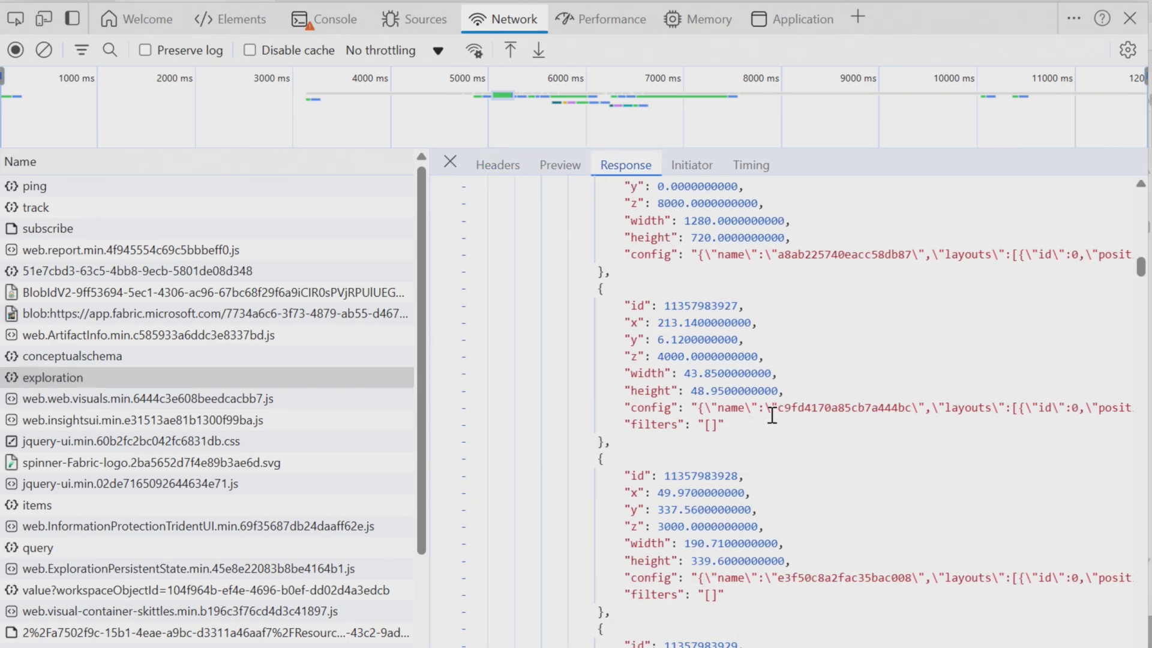
scroll(773, 415, "up", 20)
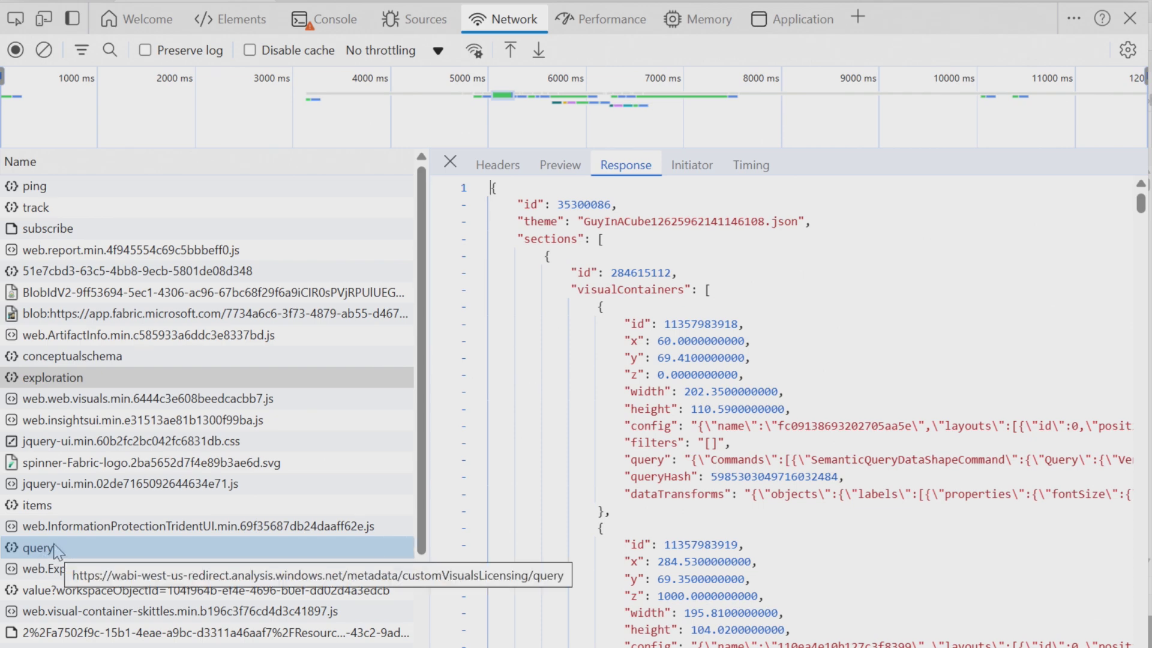
- View the first query request's headers and payload, then select the later query request
left_click(40, 551)
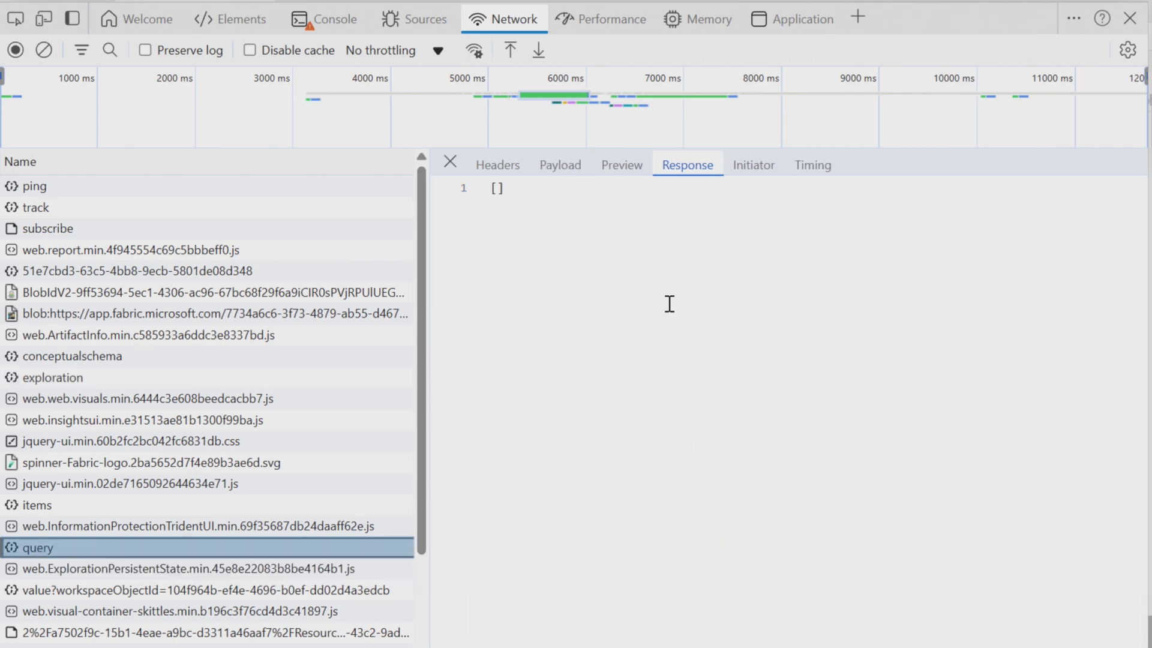
left_click(511, 169)
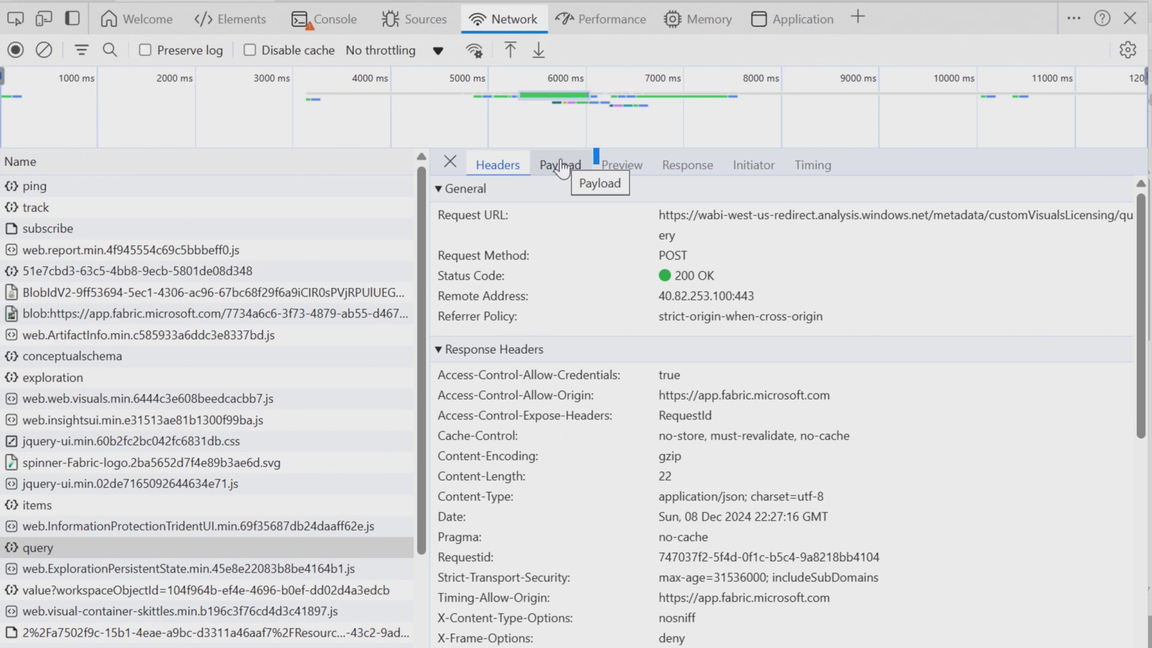
left_click(561, 166)
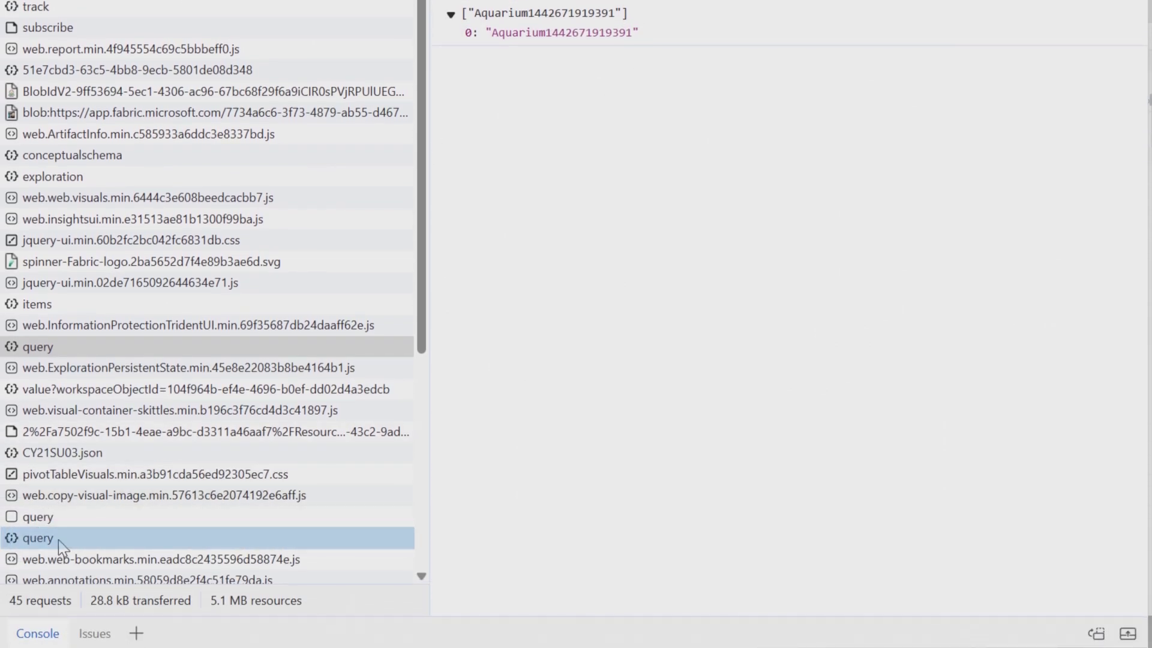
left_click(38, 538)
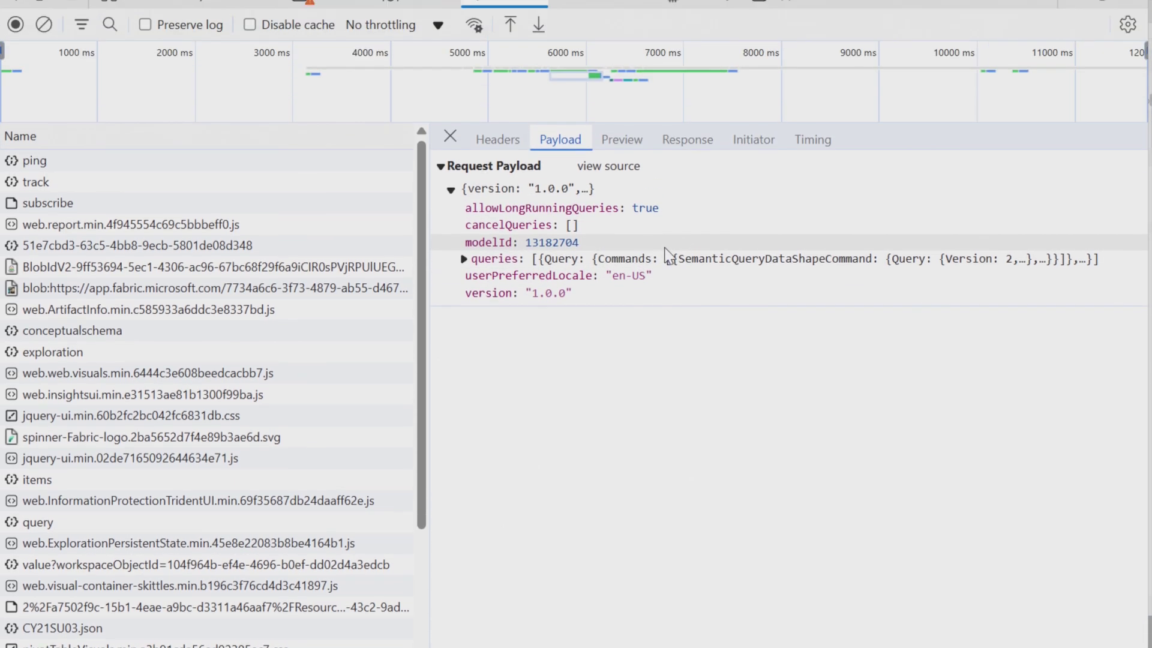
- Expand queries > 0 > Query > Commands > SemanticQueryDataShapeCommand down to its Select fields
left_click(877, 264)
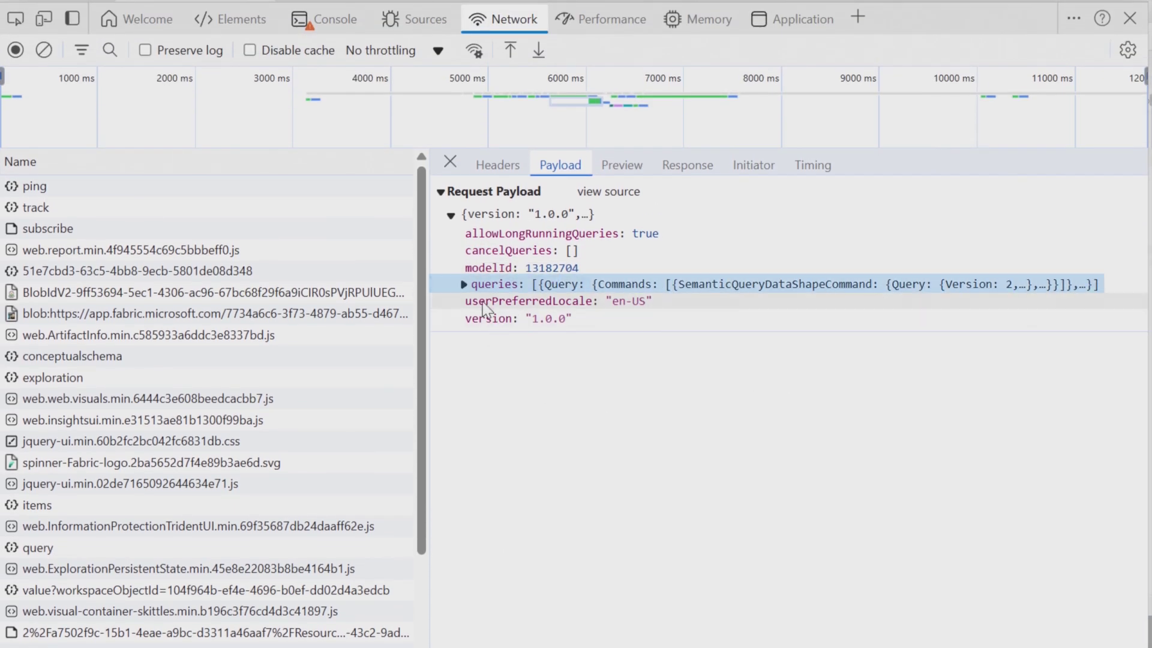
left_click(463, 284)
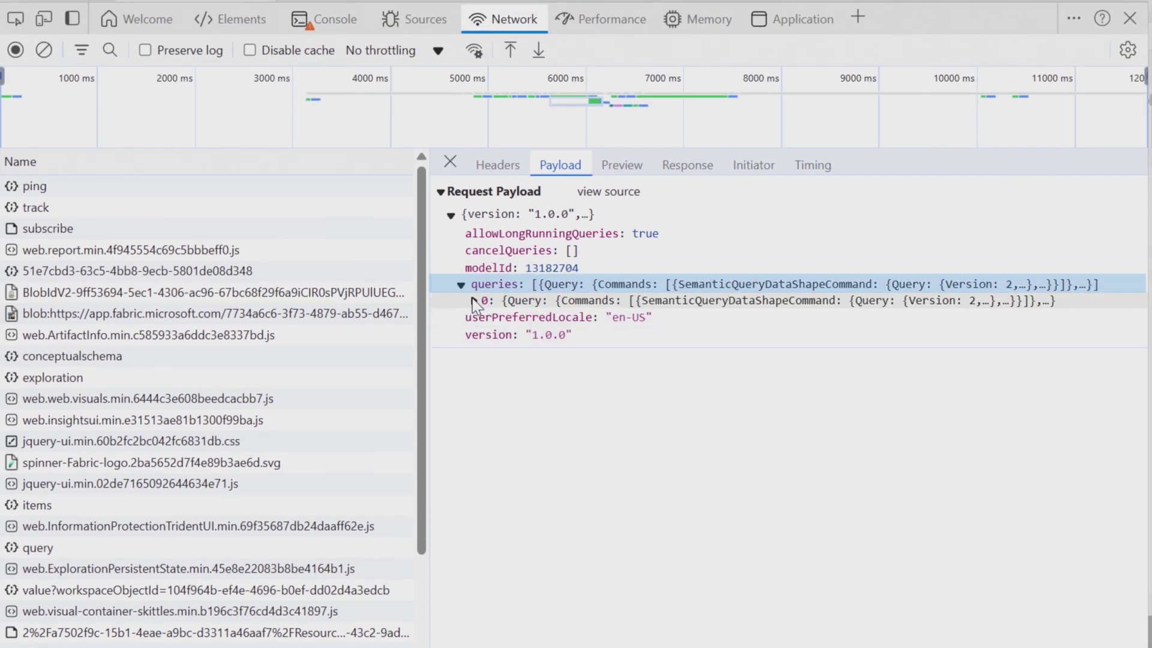
left_click(471, 300)
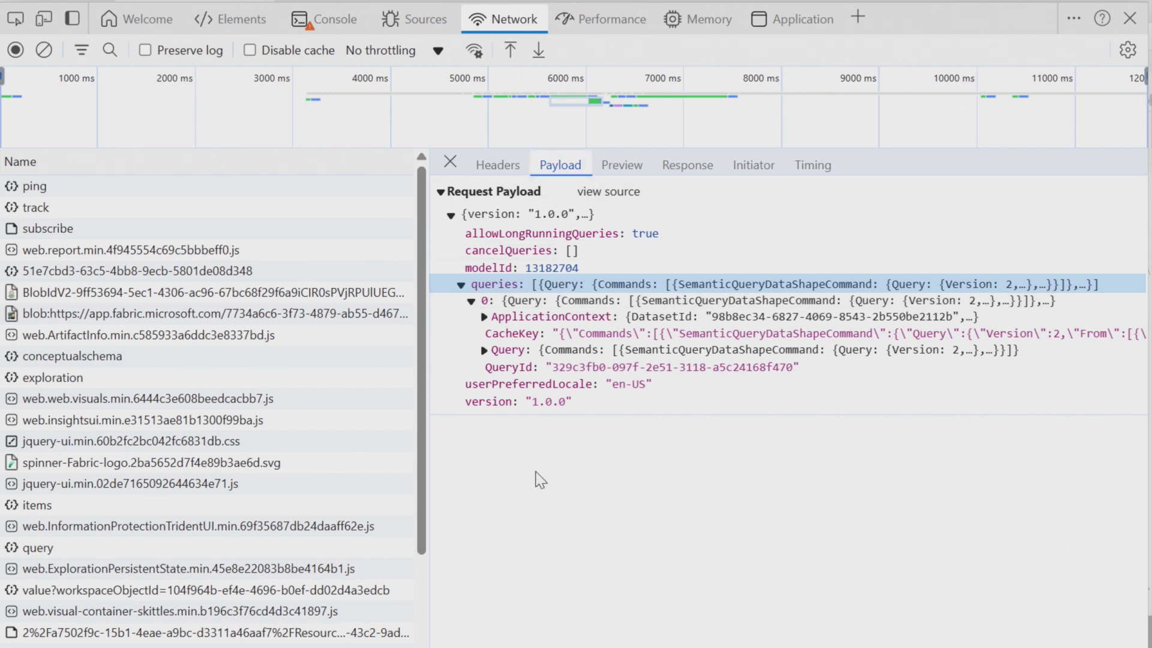
key("Down")
key("Down")
key("Down")
key("Down")
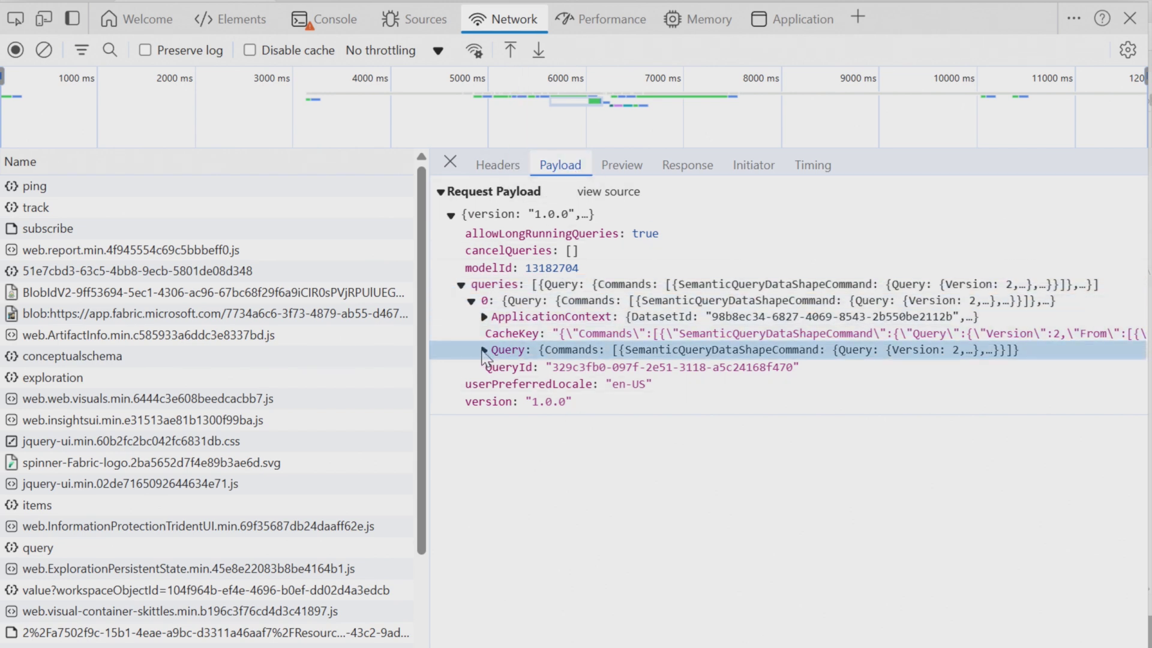
left_click(484, 350)
left_click(494, 366)
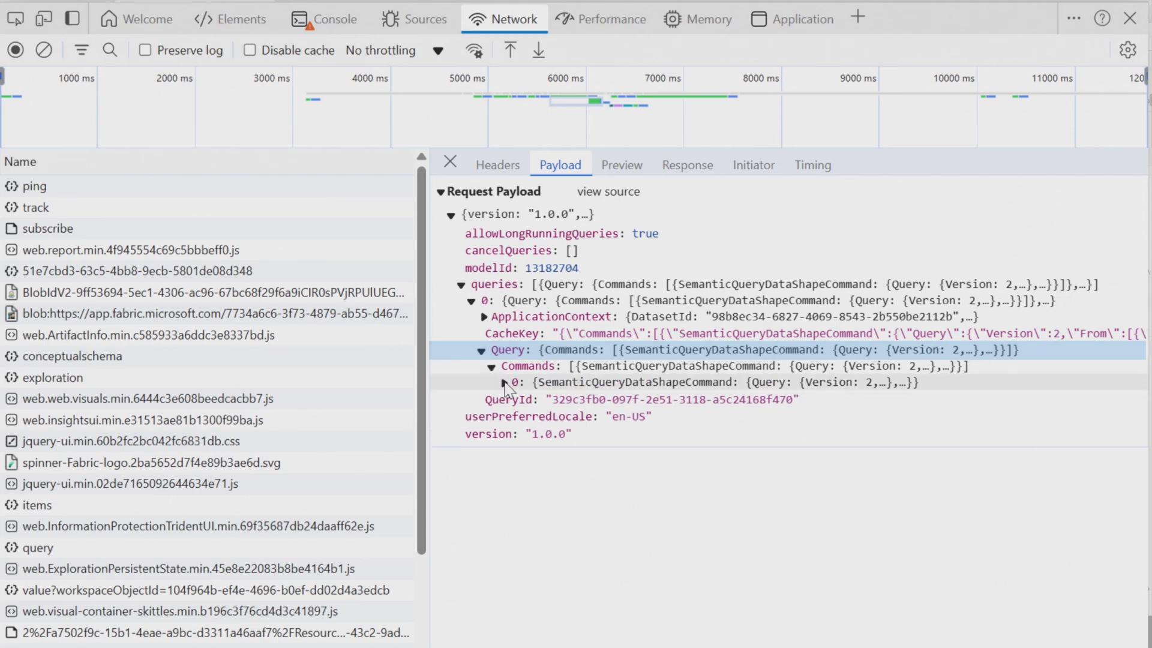
left_click(502, 383)
left_click(511, 399)
key("Down")
key("Down")
key("Down")
key("Down")
key("Down")
key("Down")
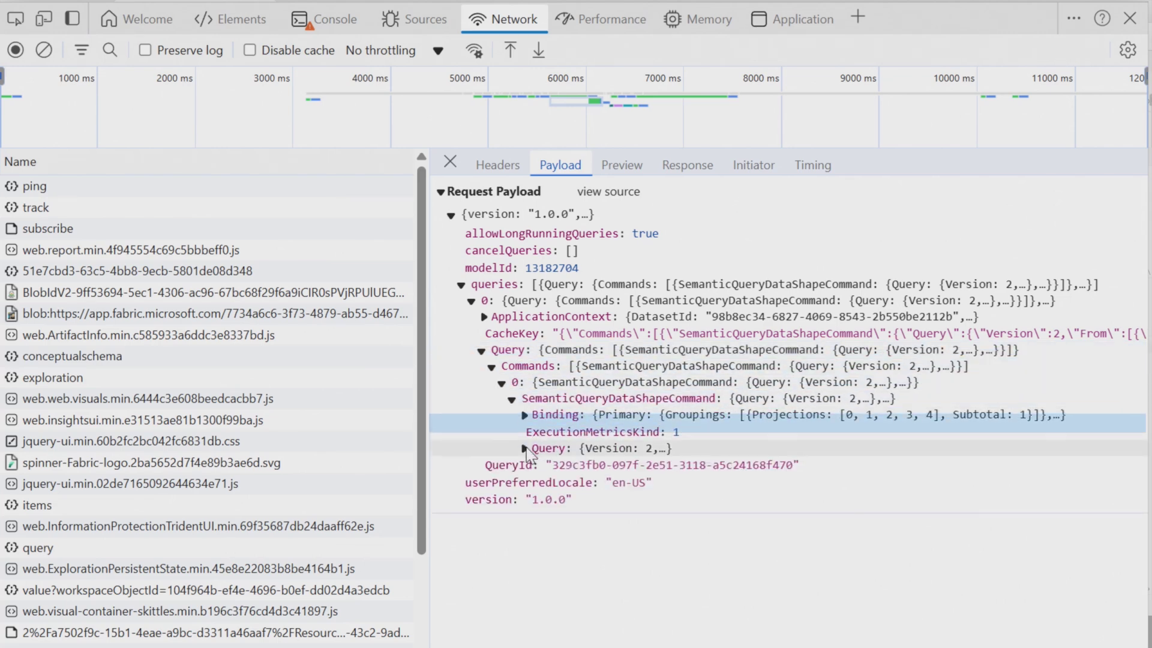
key("Right")
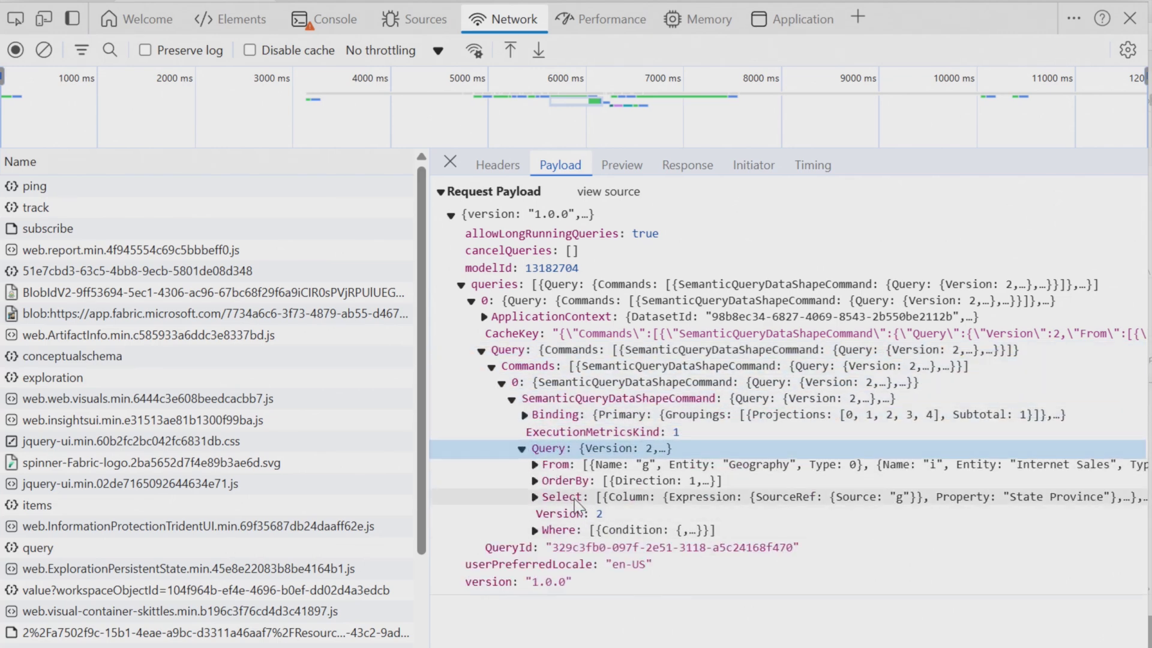
key("Down")
key("Down")
key("Down")
key("Right")
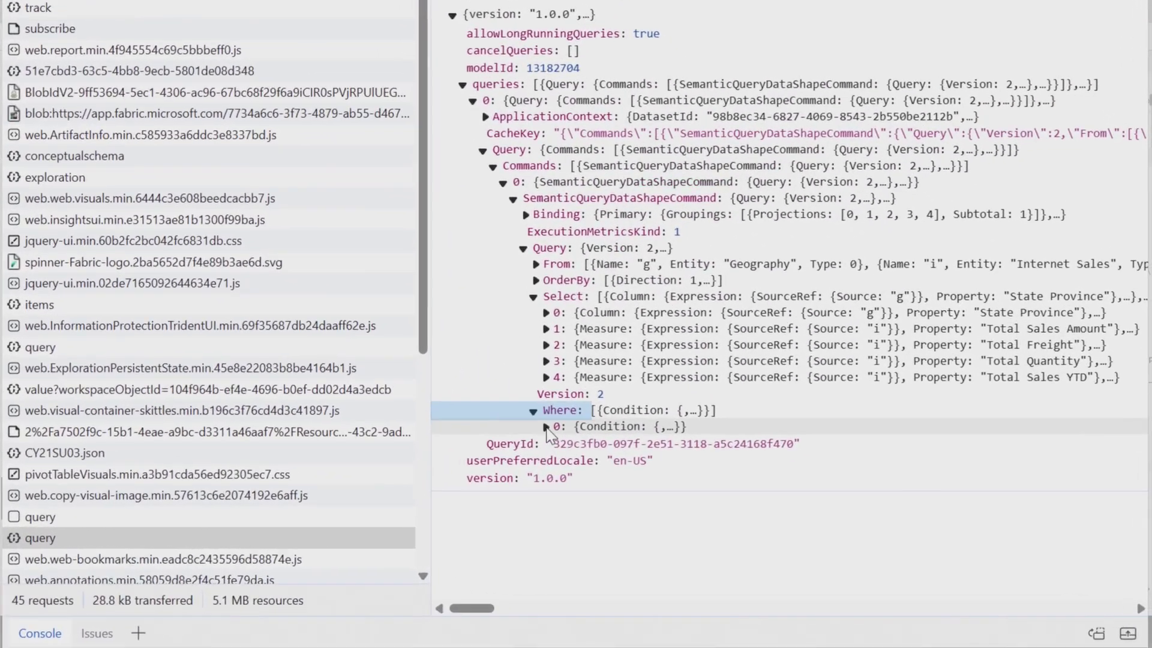
- Expand the Where clause's In condition to reveal its Values, then show the response
left_click(547, 427)
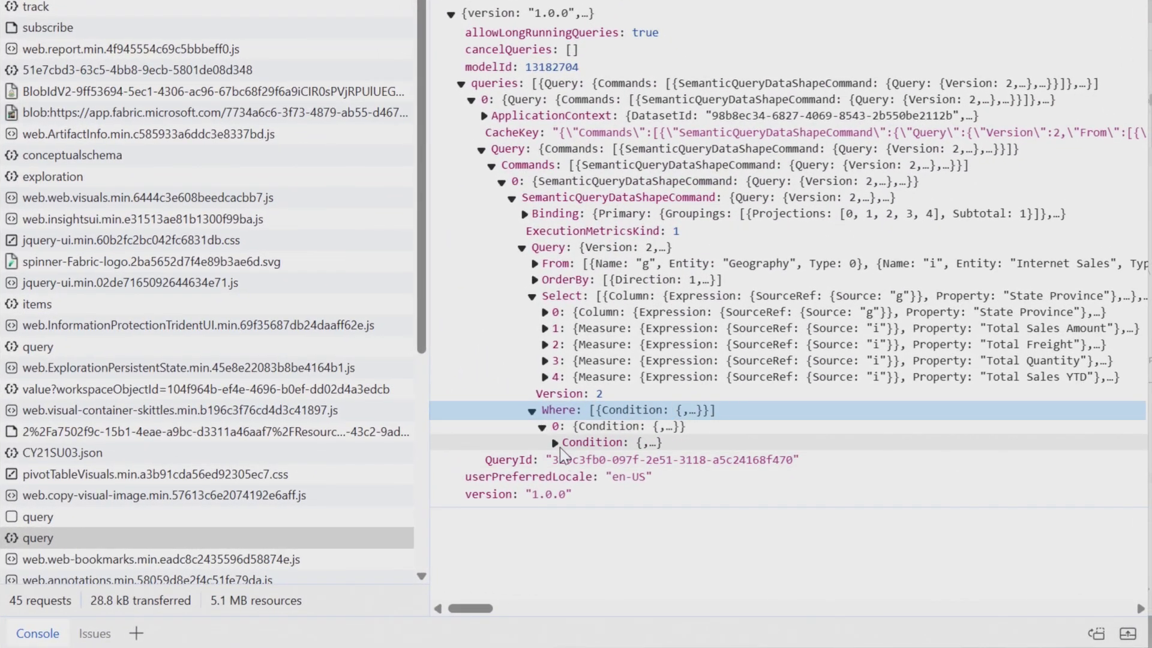
left_click(555, 443)
left_click(564, 459)
left_click(840, 490)
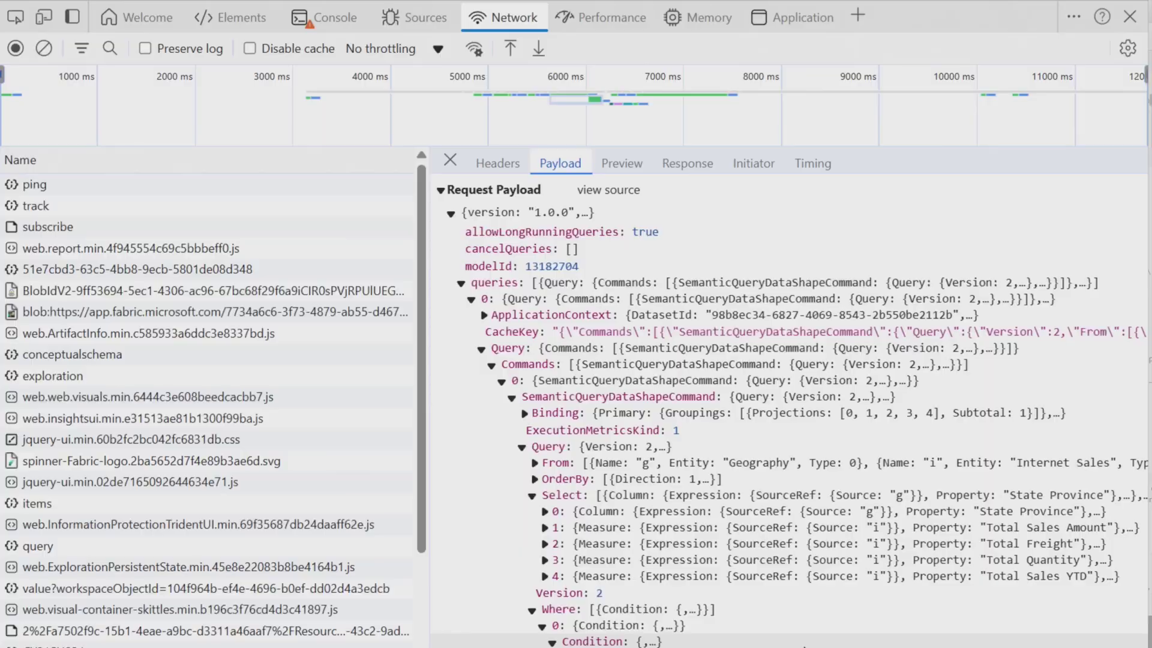
left_click(688, 163)
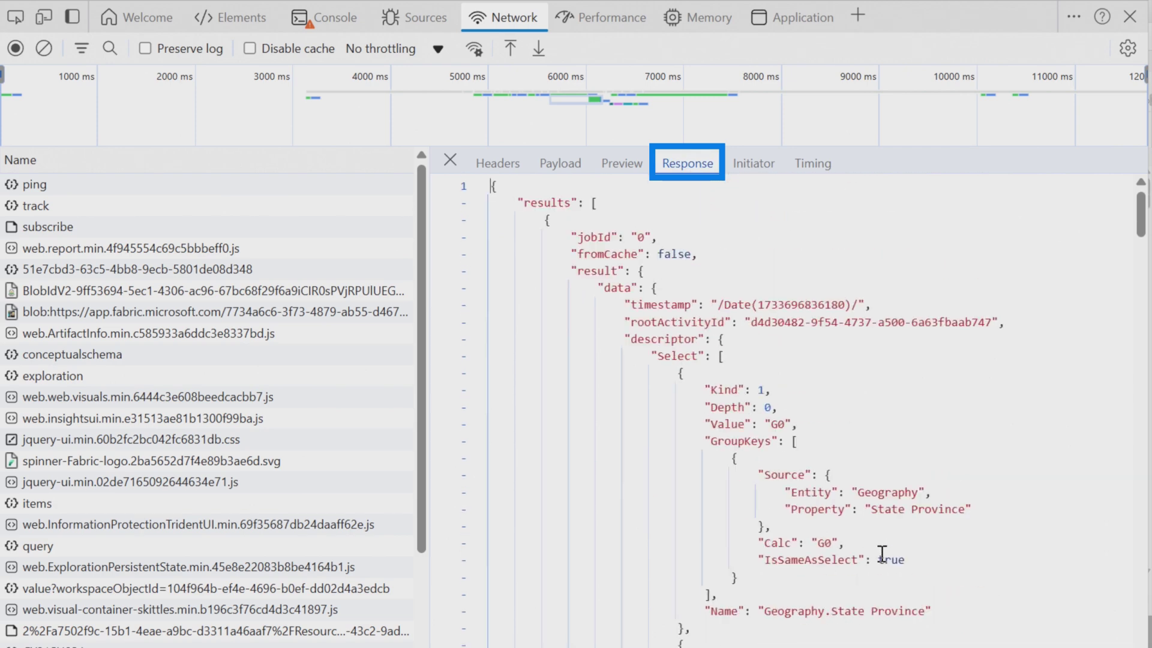
- Scroll the query response to its dsr totals 67132185.885600254, 1518836.4259999995, 203022 and 3738528.1982000018
scroll(882, 552, "down", 8)
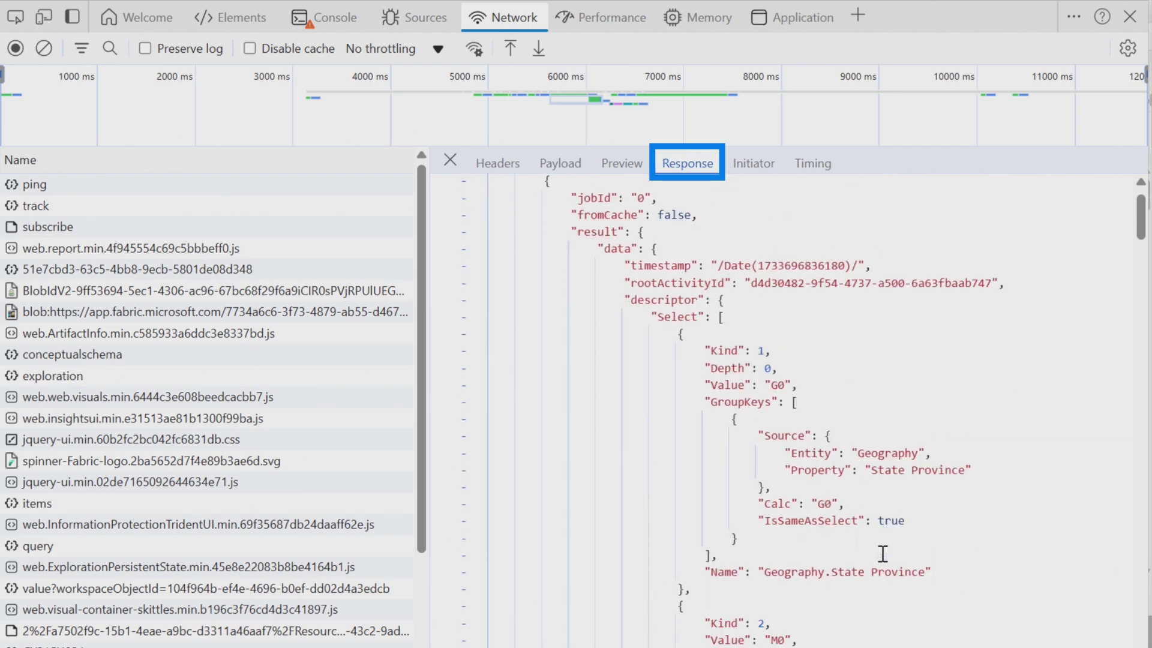
scroll(888, 579, "down", 10)
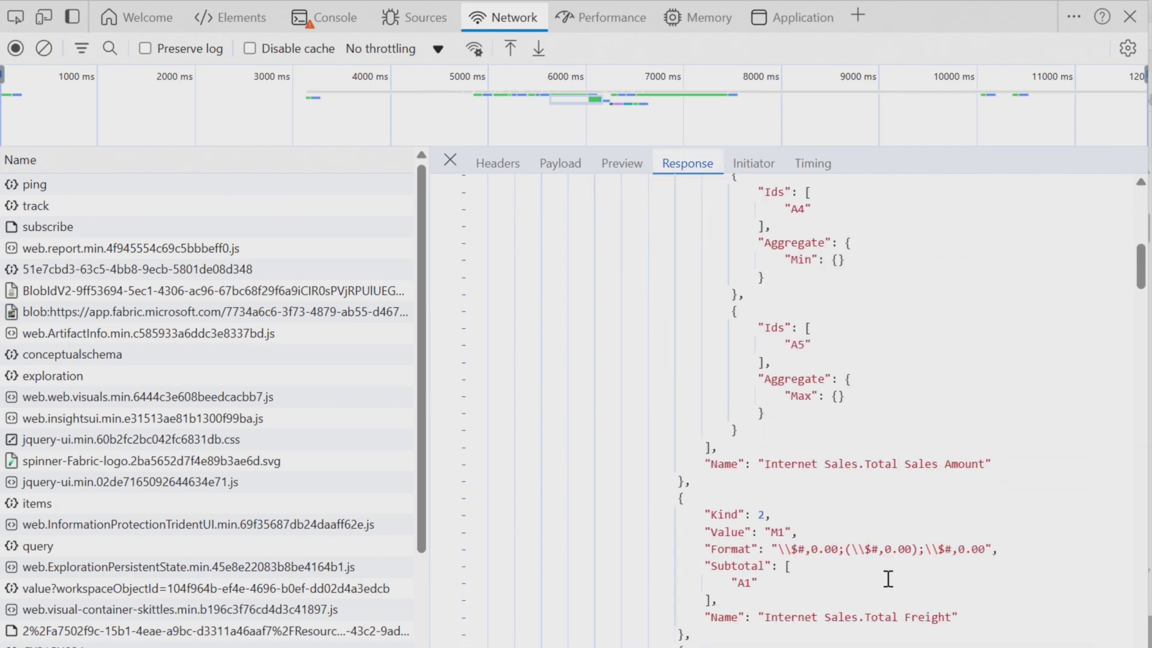
scroll(879, 549, "down", 10)
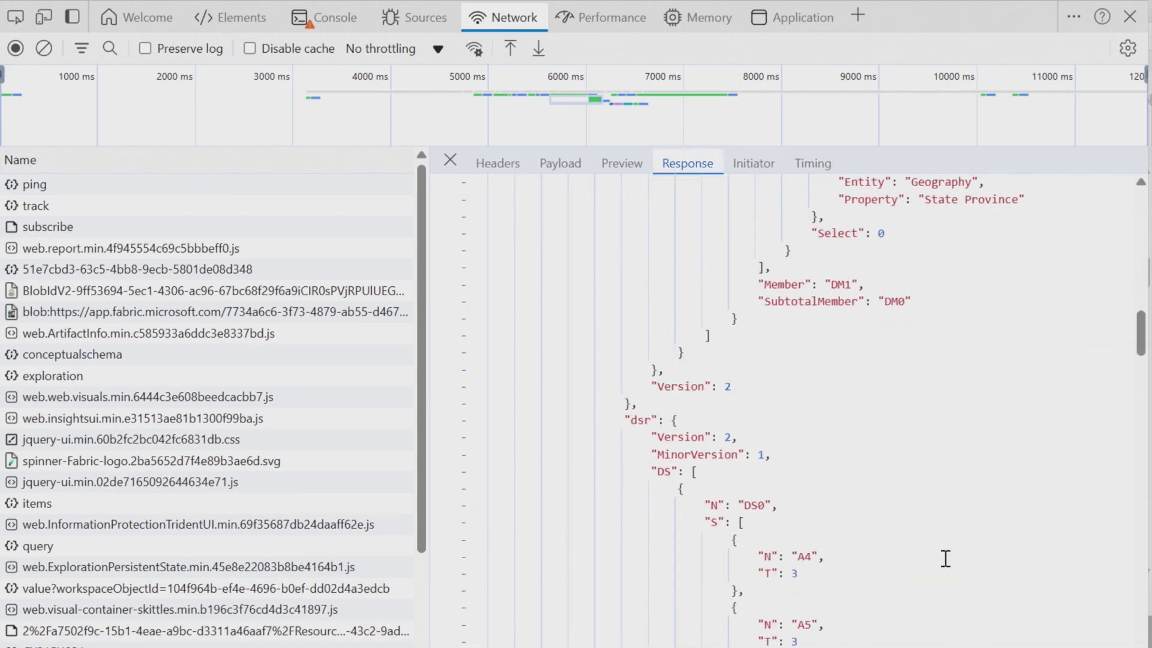
scroll(912, 350, "up", 3)
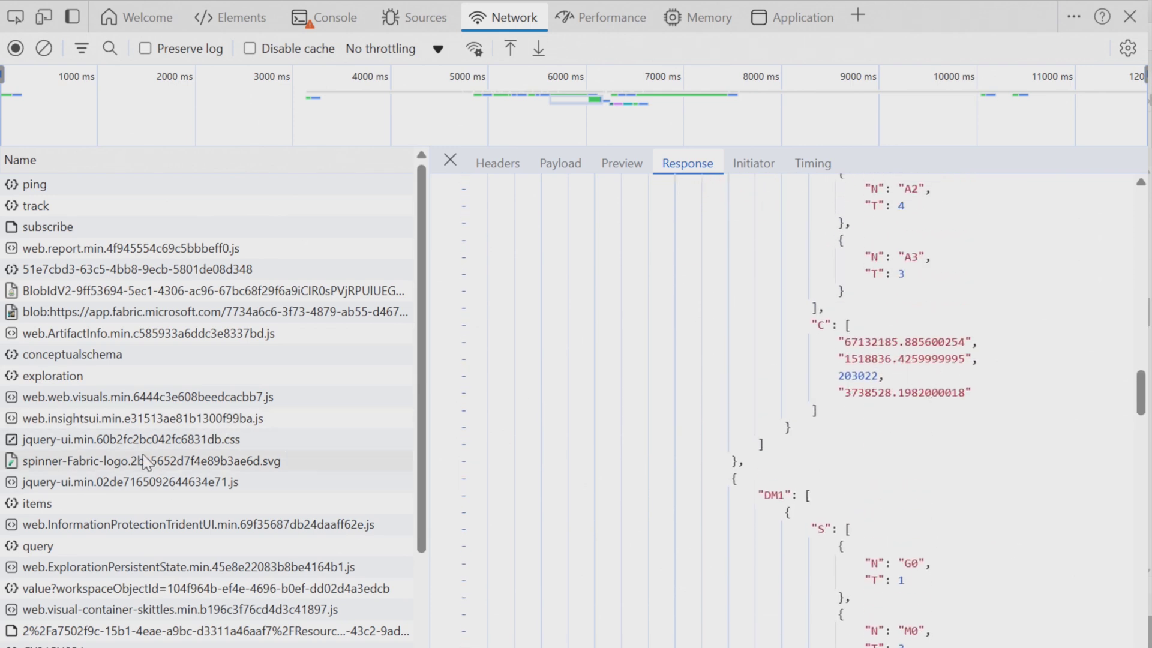
scroll(153, 627, "down", 3)
scroll(153, 627, "down", 3)
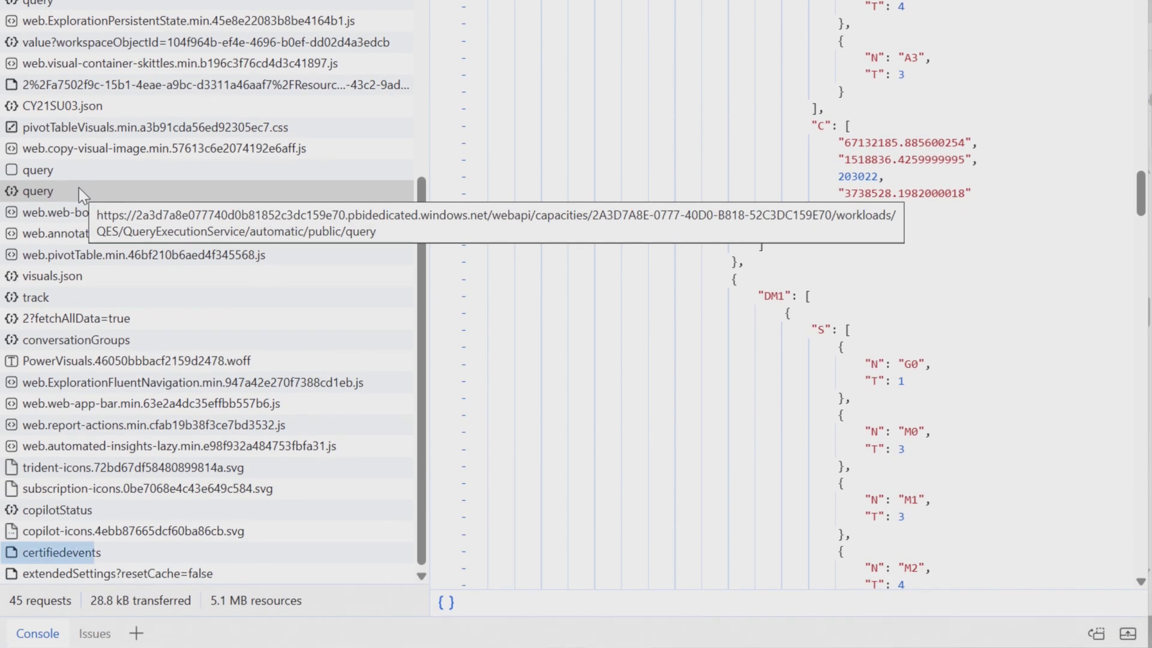
- Select the certifiedevents telemetry request, review its headers, and show its payload
left_click(103, 554)
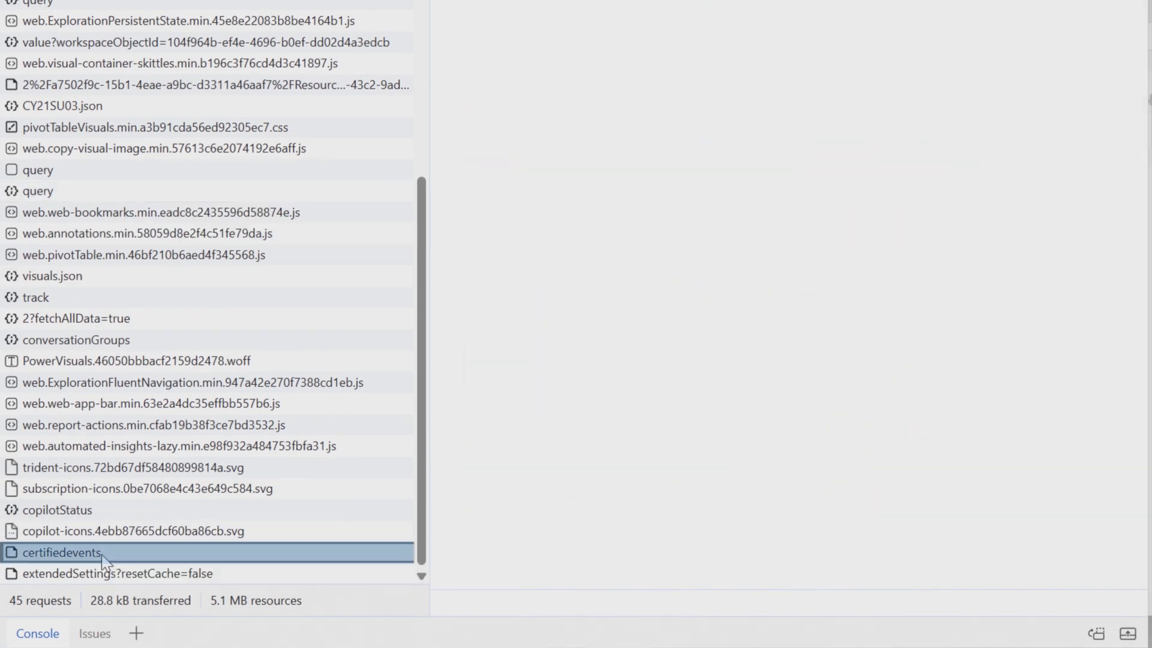
left_click(504, 102)
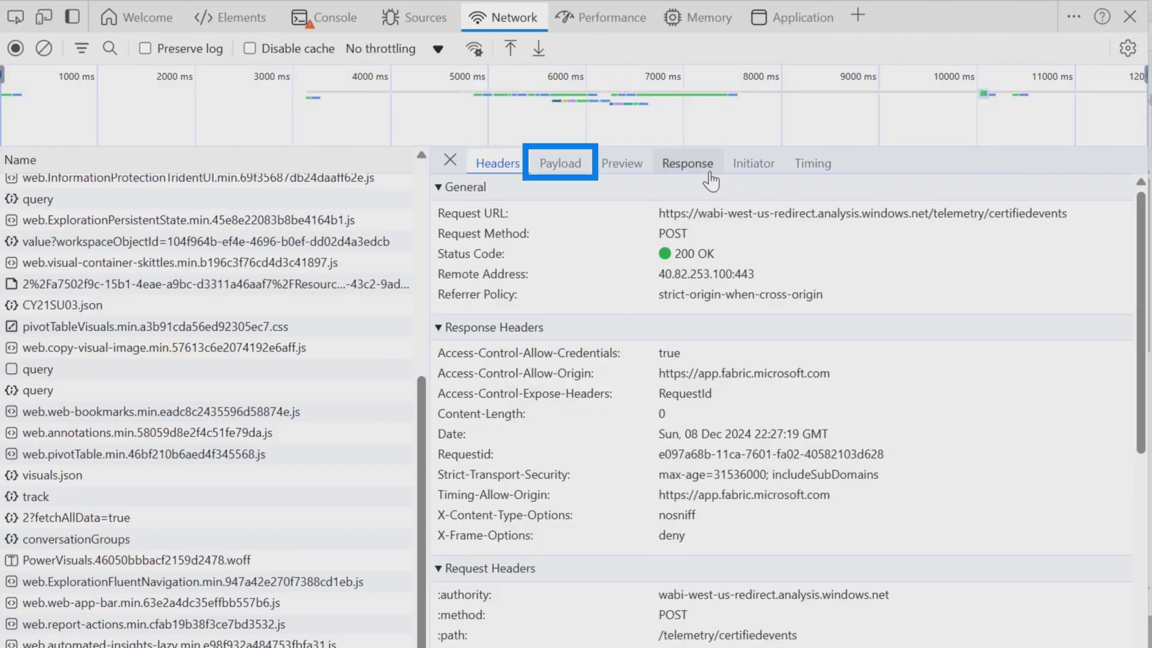
left_click(576, 165)
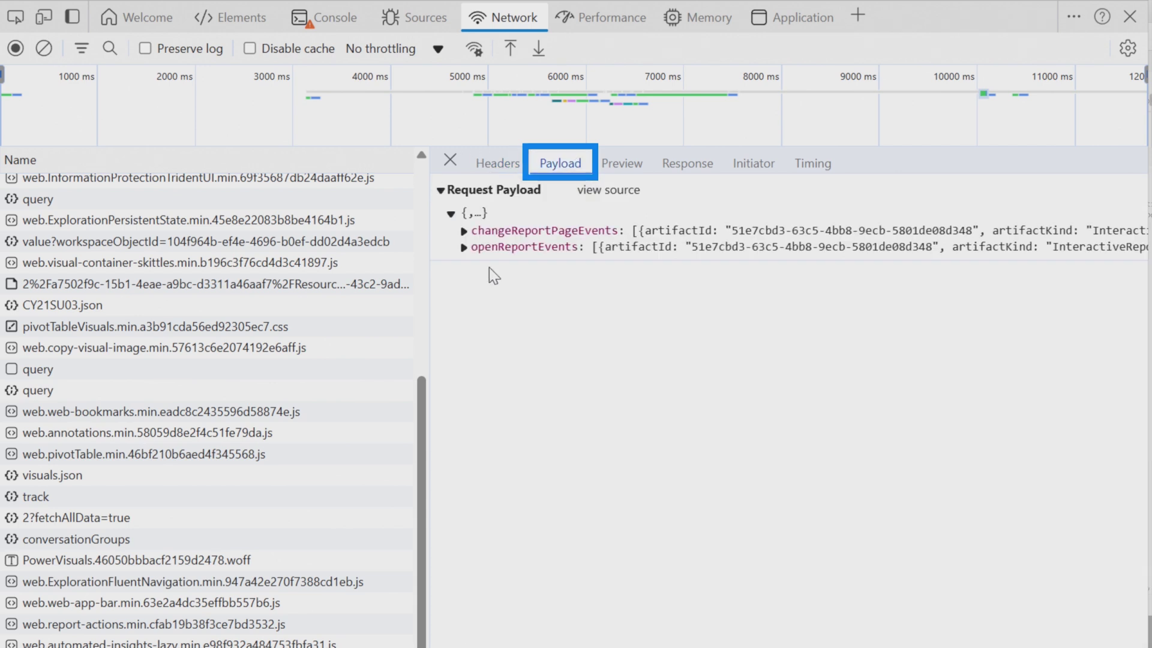
- Expand changeReportPageEvents and the first openReportEvents entry, stepping through artifactName, browserName and datasetMode
left_click(463, 231)
left_click(517, 235)
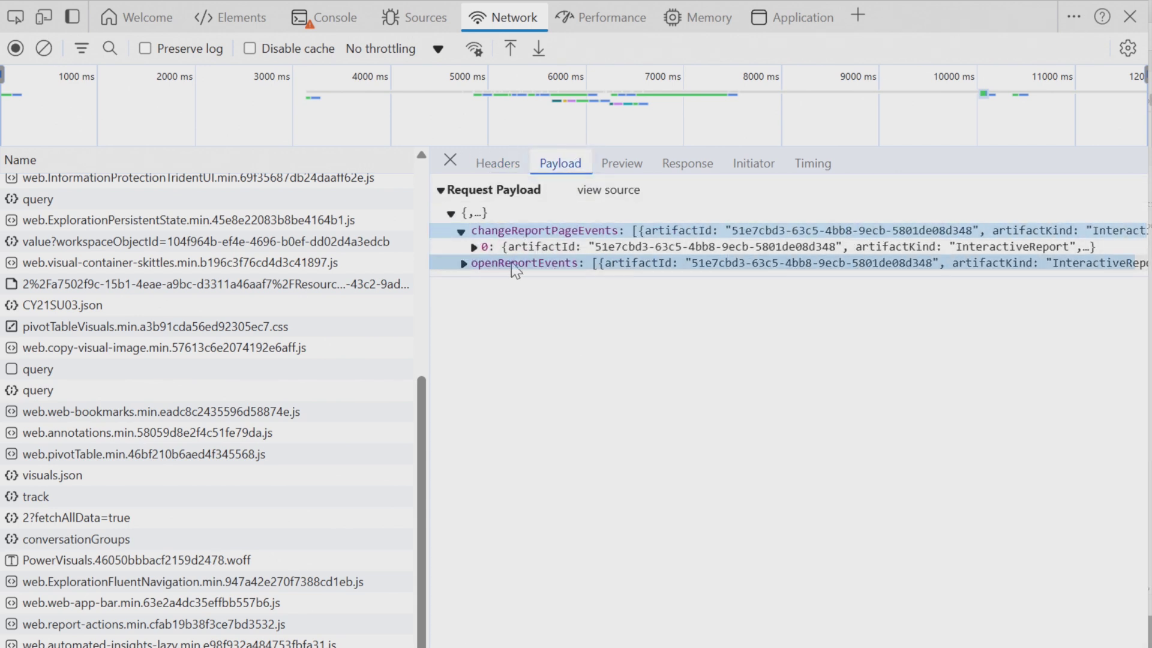
left_click(463, 263)
left_click(472, 280)
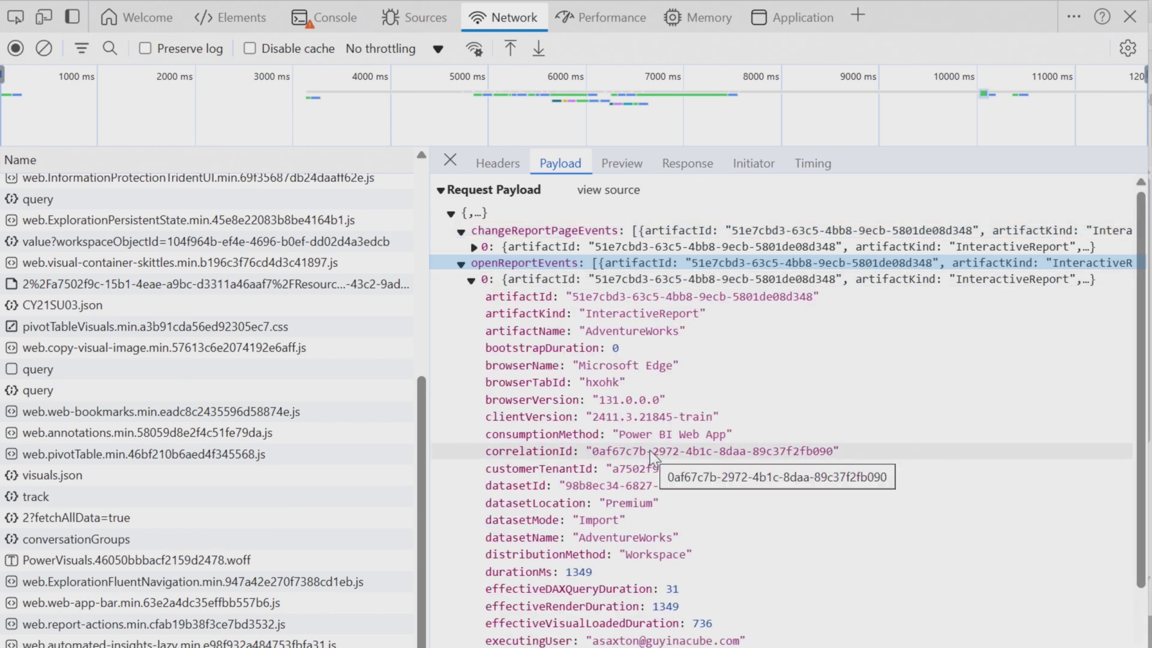
key("Down")
key("Down")
key("Down")
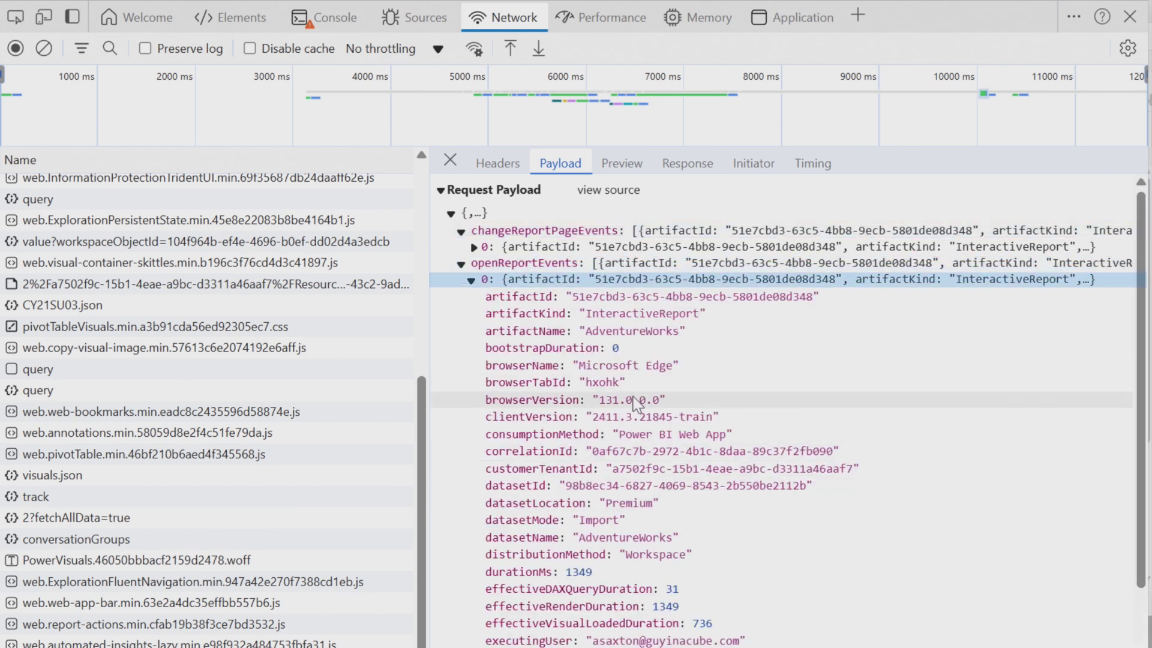
key("Down")
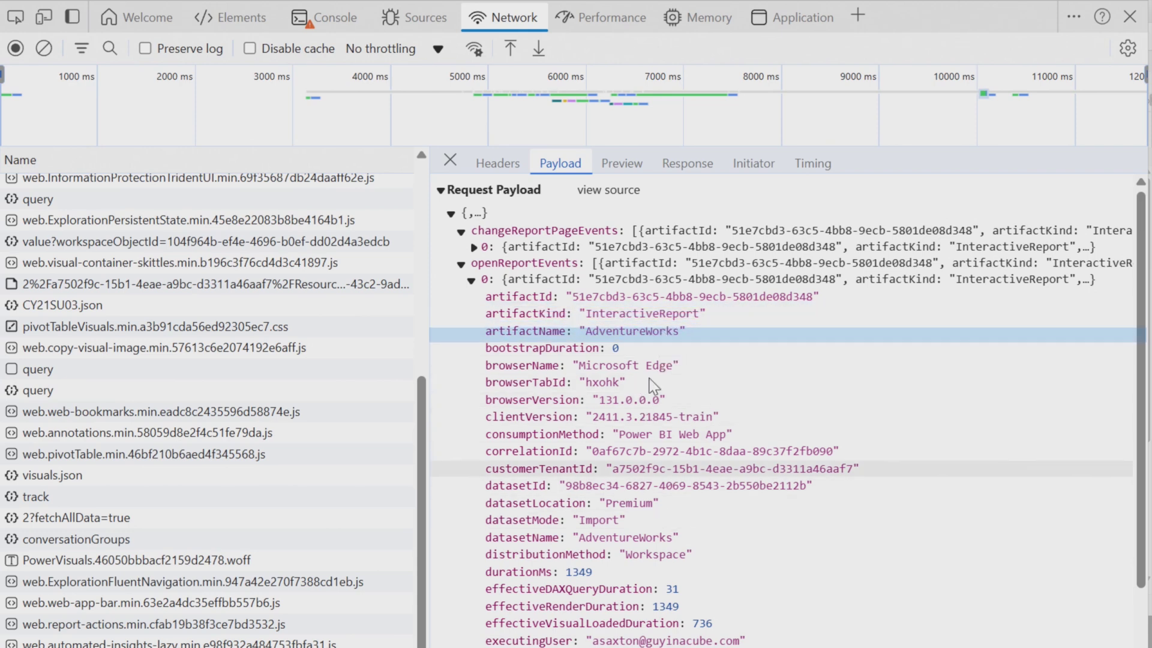
key("Down")
key("Down")
key("Down")
key("Down")
key("Down")
key("Down")
key("Down")
key("Down")
key("Down")
key("Down")
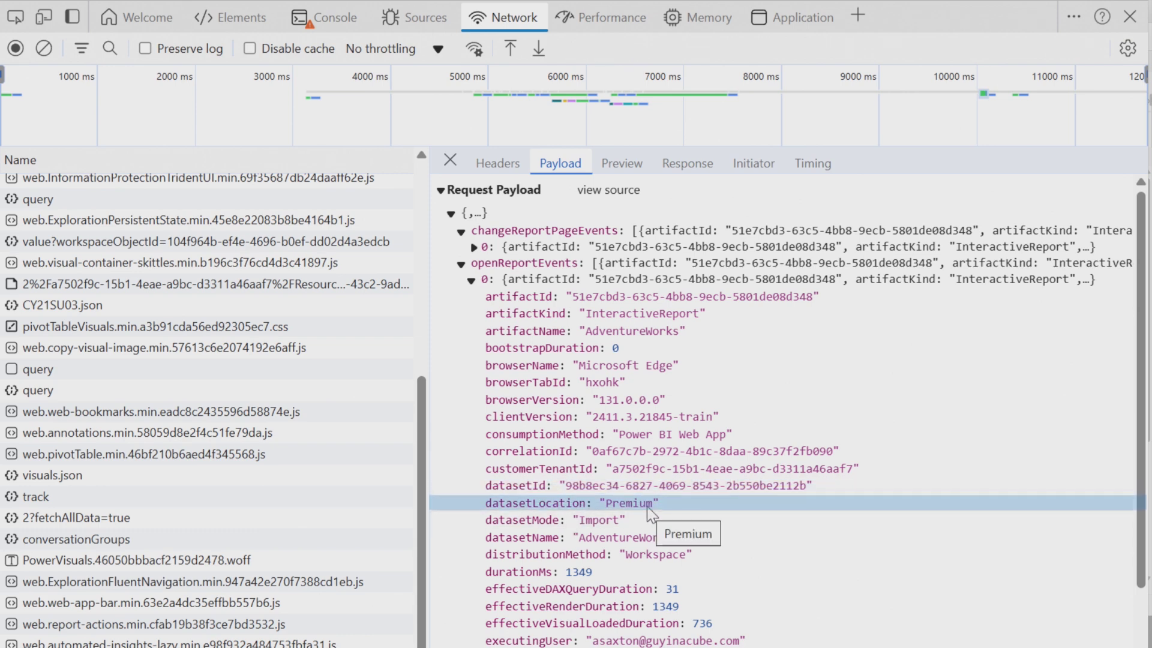
key("Down")
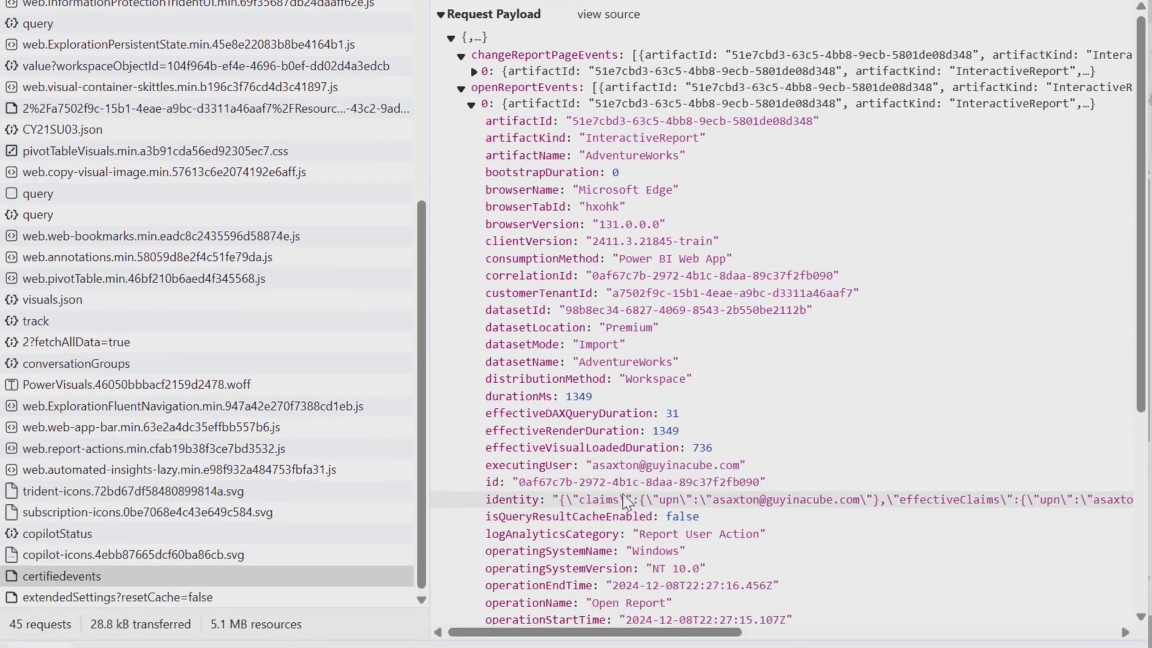
- Review totalDAXQueryDuration 31, totalVisibleVisualCount and visualTypesAndCounts showing one pivotTable
scroll(626, 501, "down", 5)
left_click(628, 471)
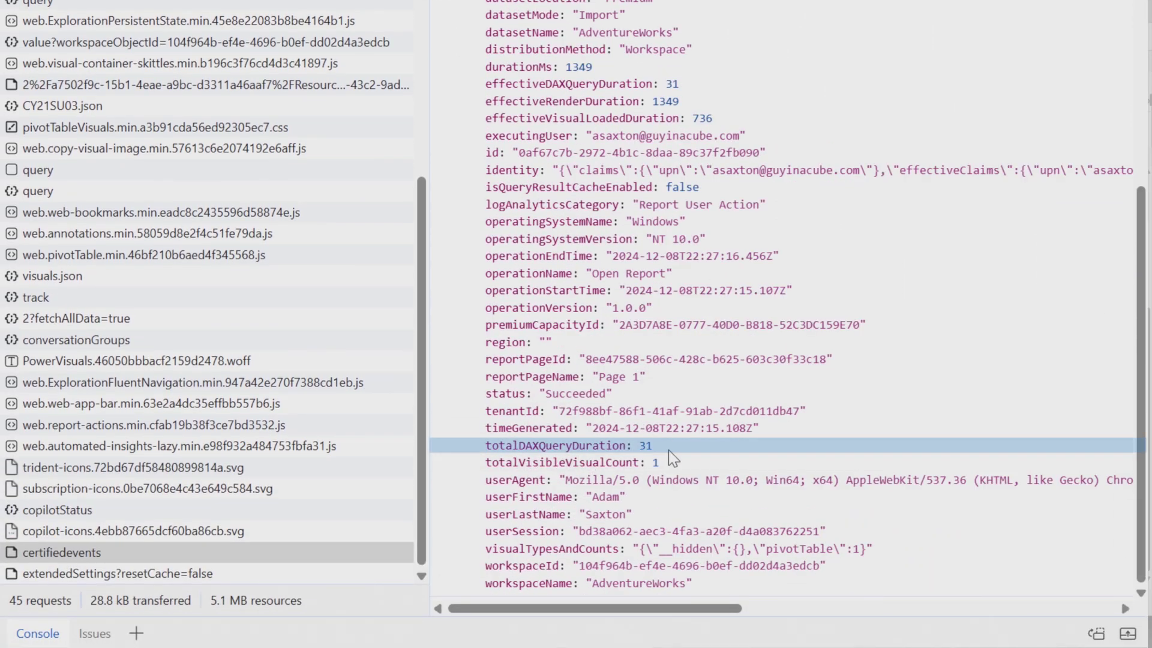
left_click(615, 467)
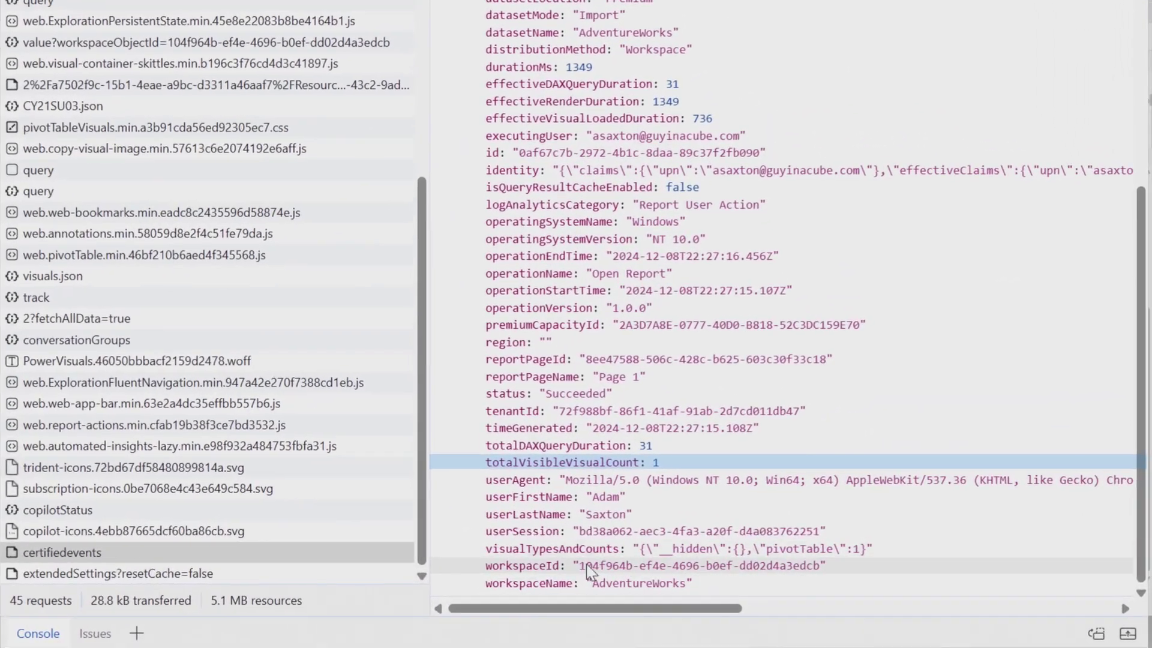
key("Down")
key("Down")
key("Down")
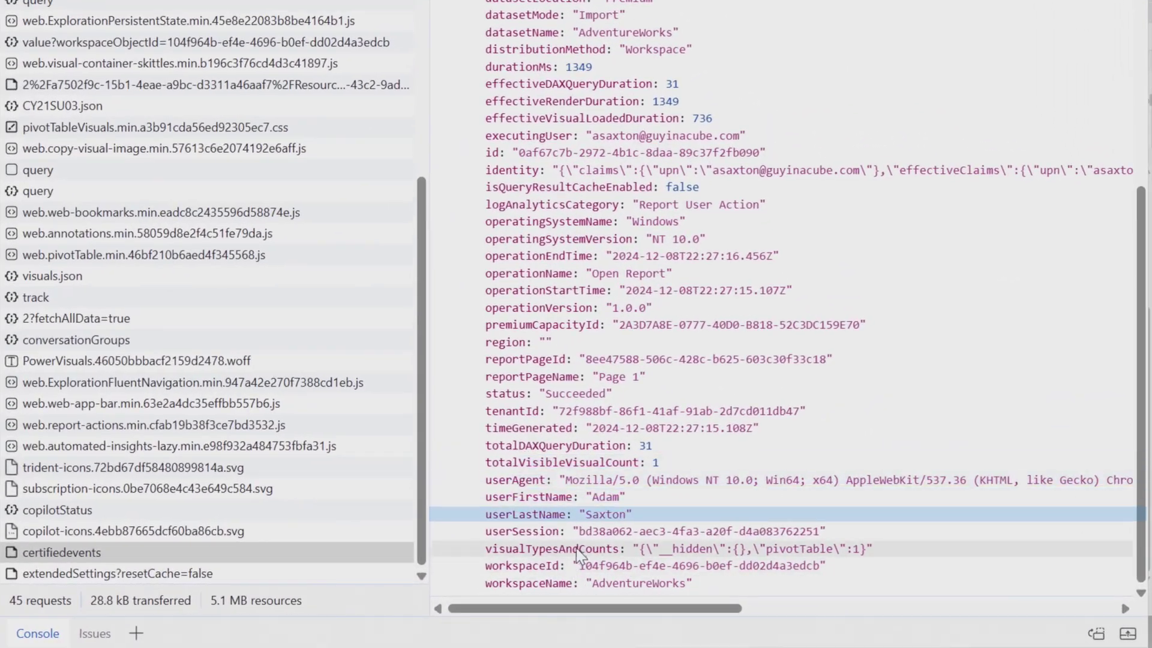
left_click(544, 551)
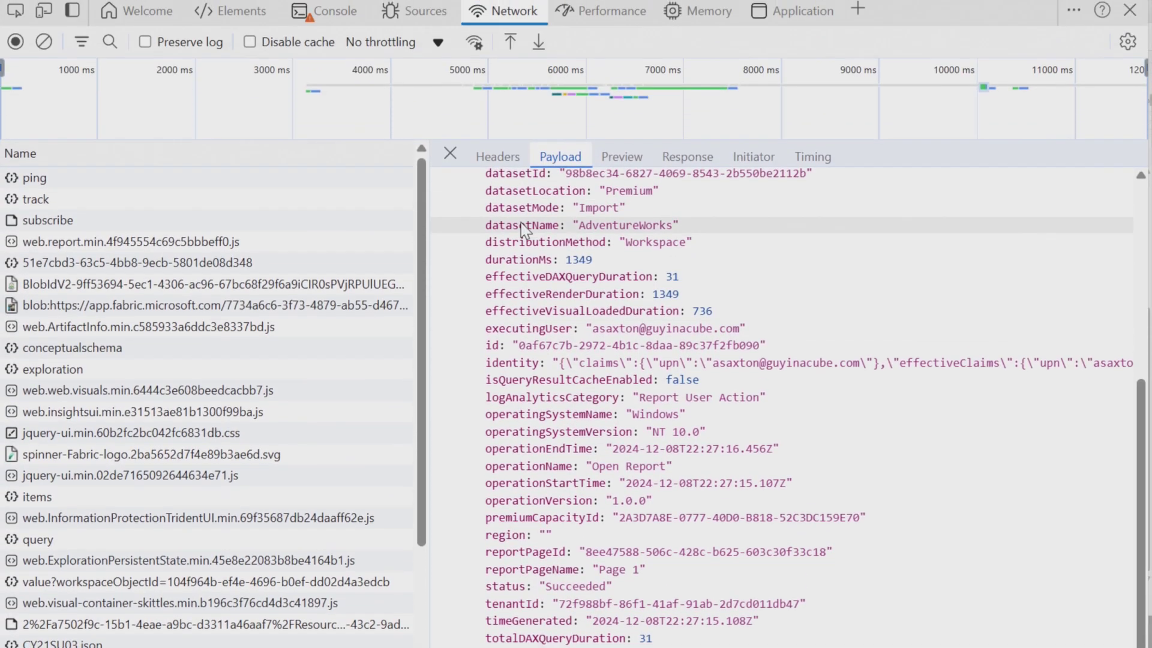
left_click(474, 248)
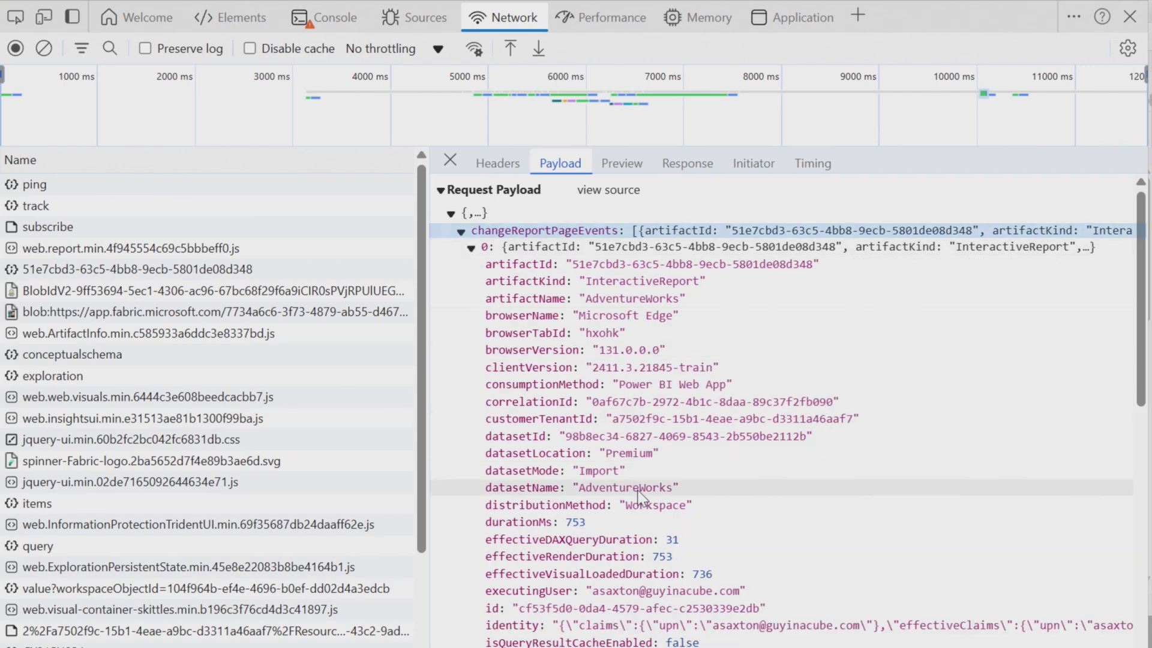
scroll(678, 491, "down", 3)
left_click(596, 443)
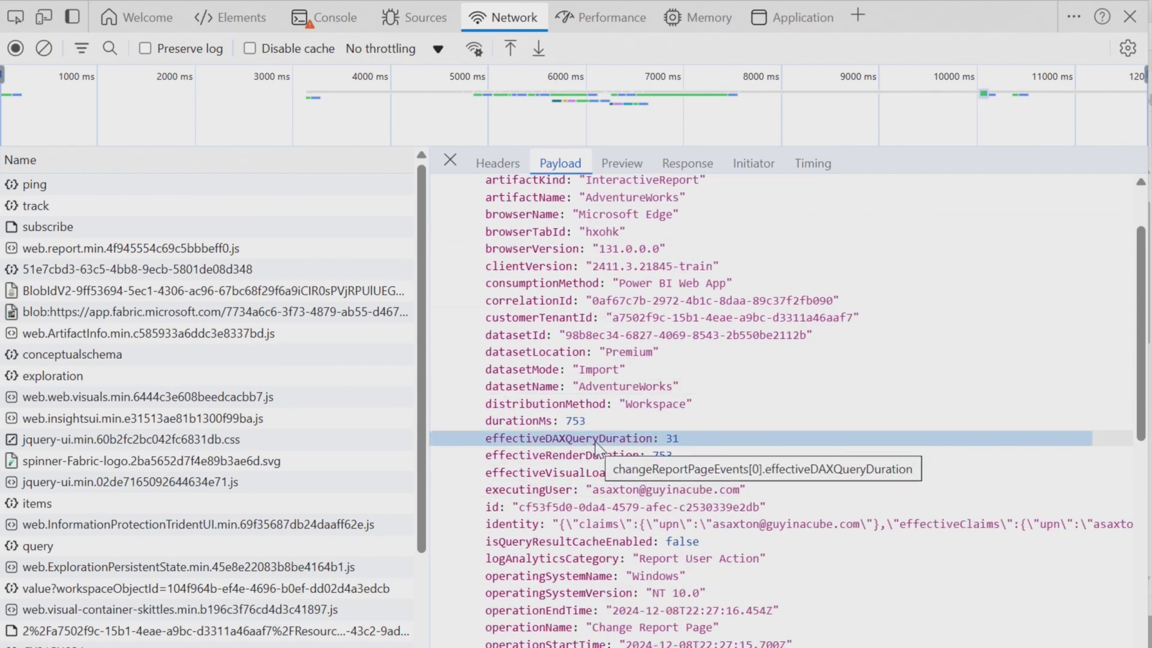
left_click(606, 456)
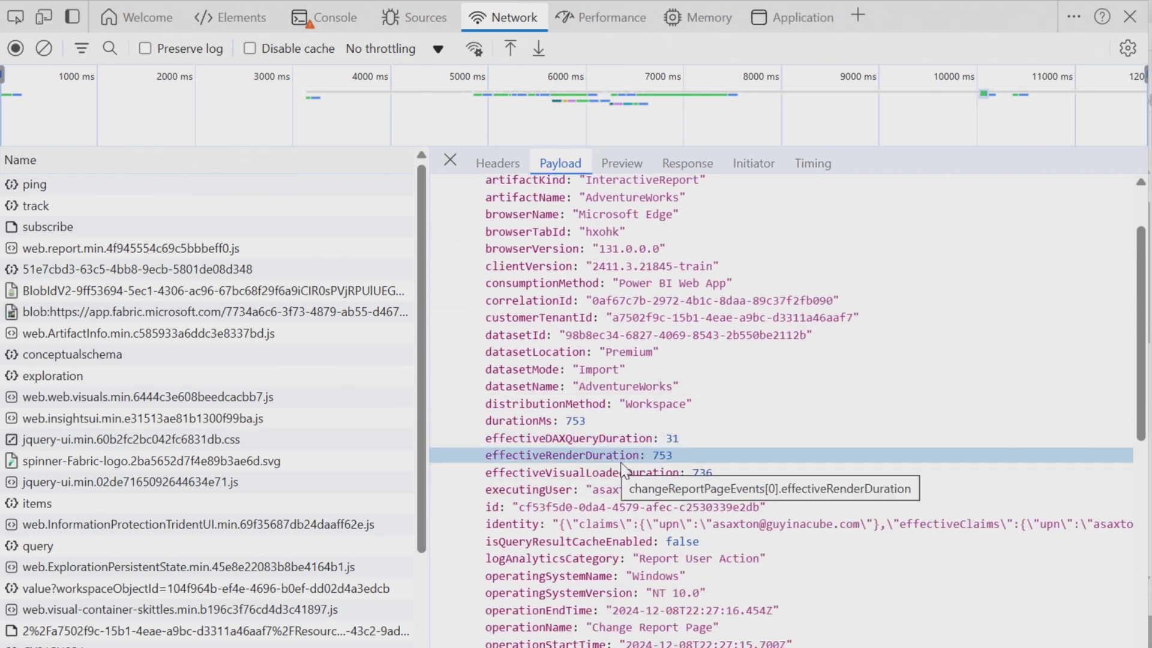
left_click(638, 474)
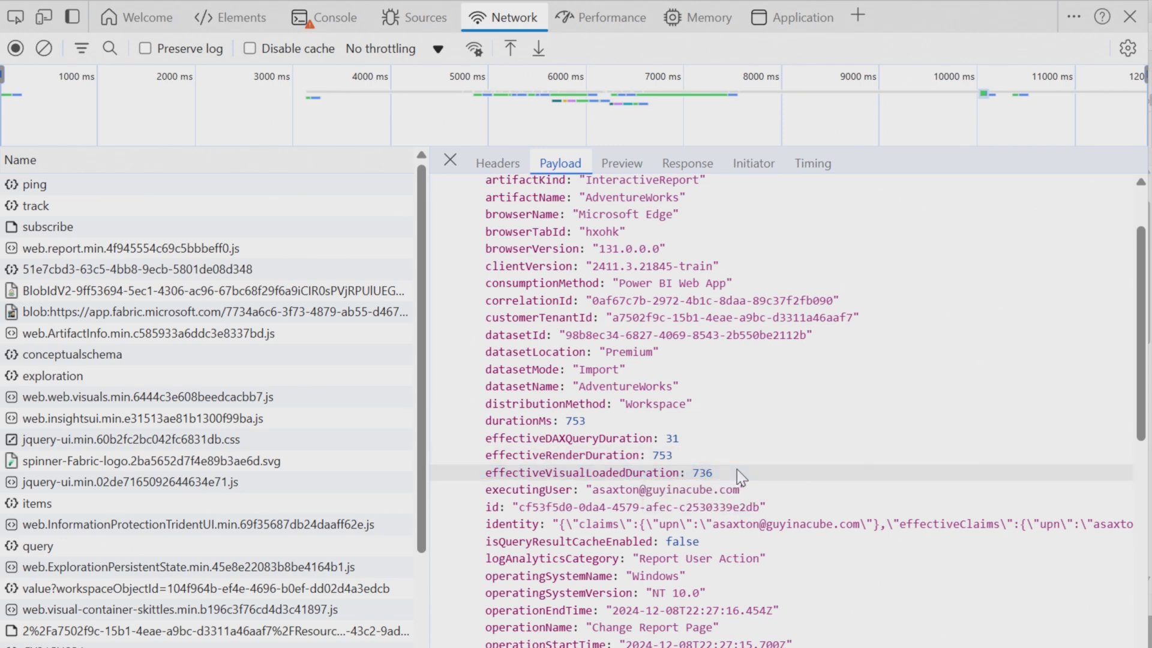
scroll(748, 576, "down", 3)
left_click(624, 548)
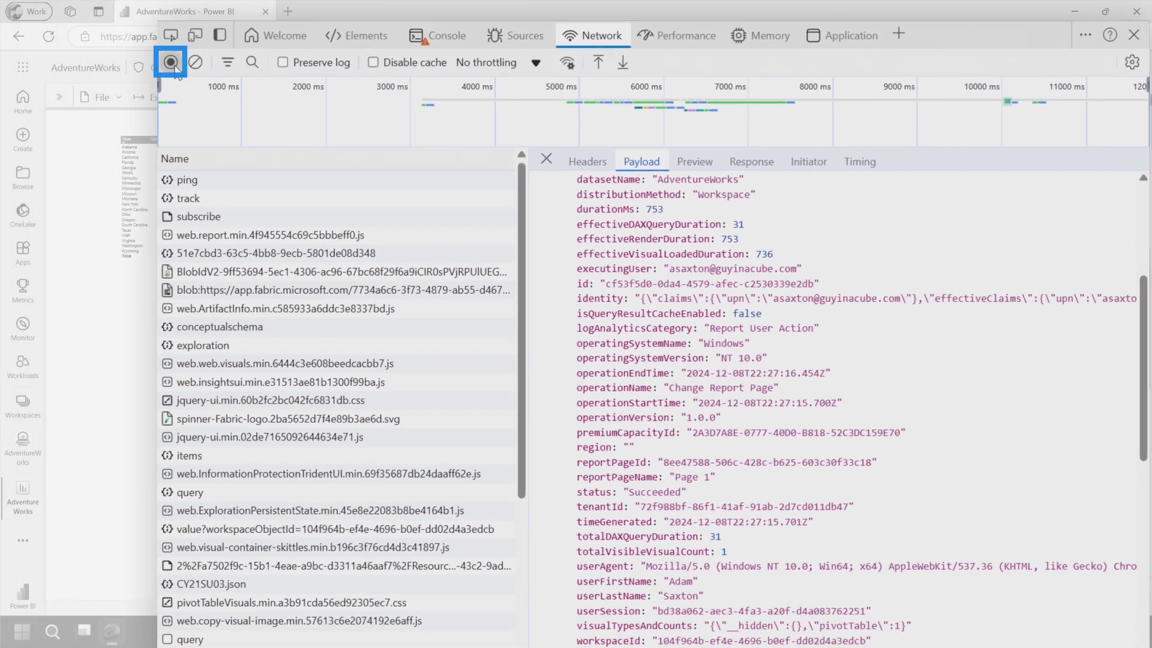
- Restart network recording, return to and reload the Power BI Home page, and clear the log
left_click(16, 48)
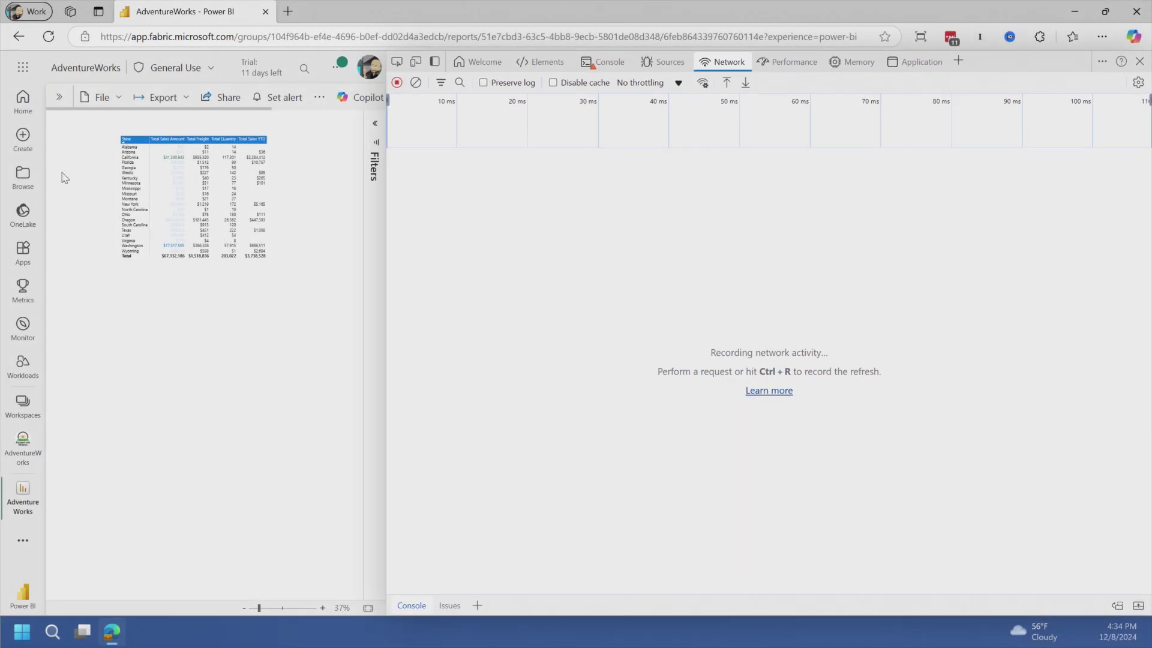
left_click(38, 482)
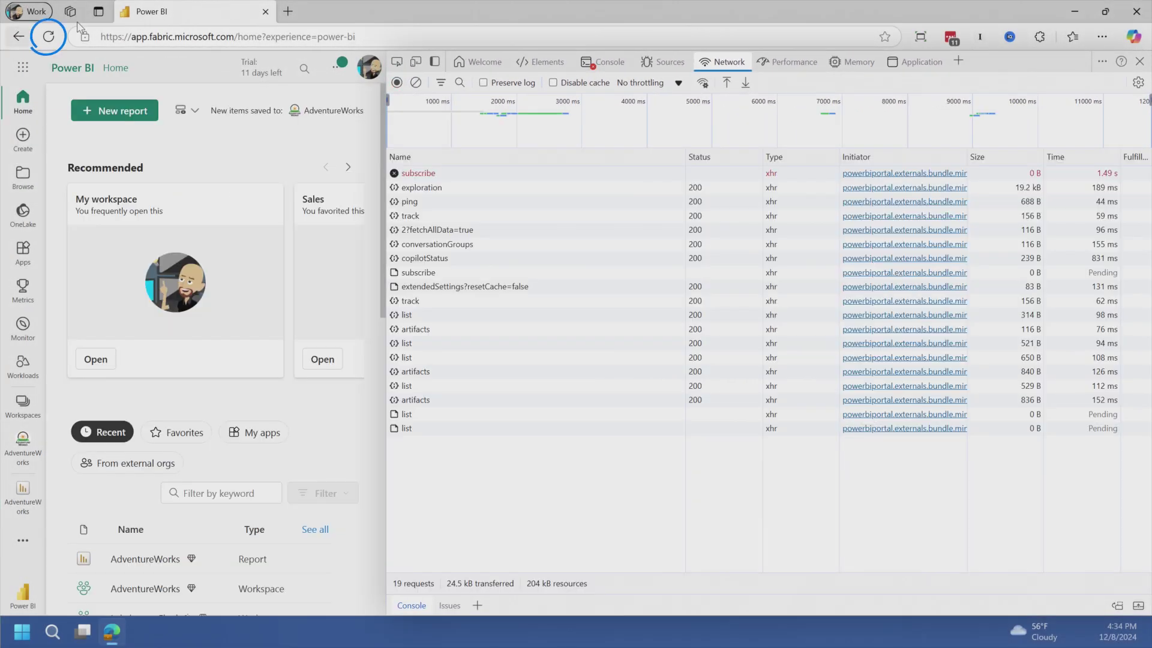
left_click(50, 37)
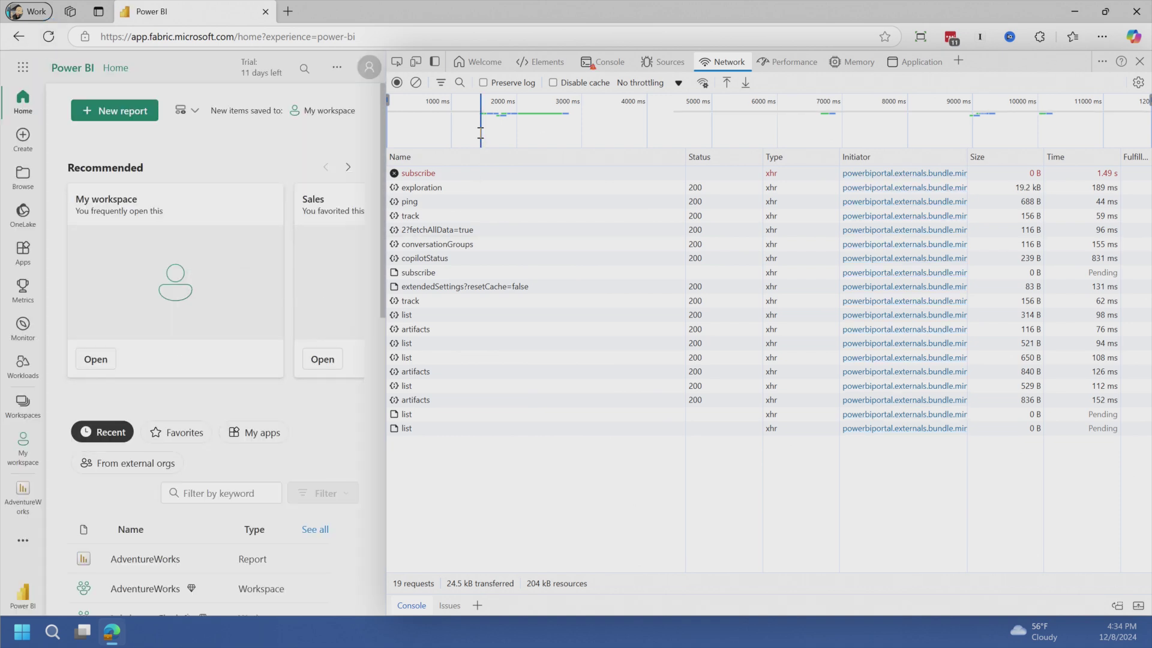
left_click(417, 82)
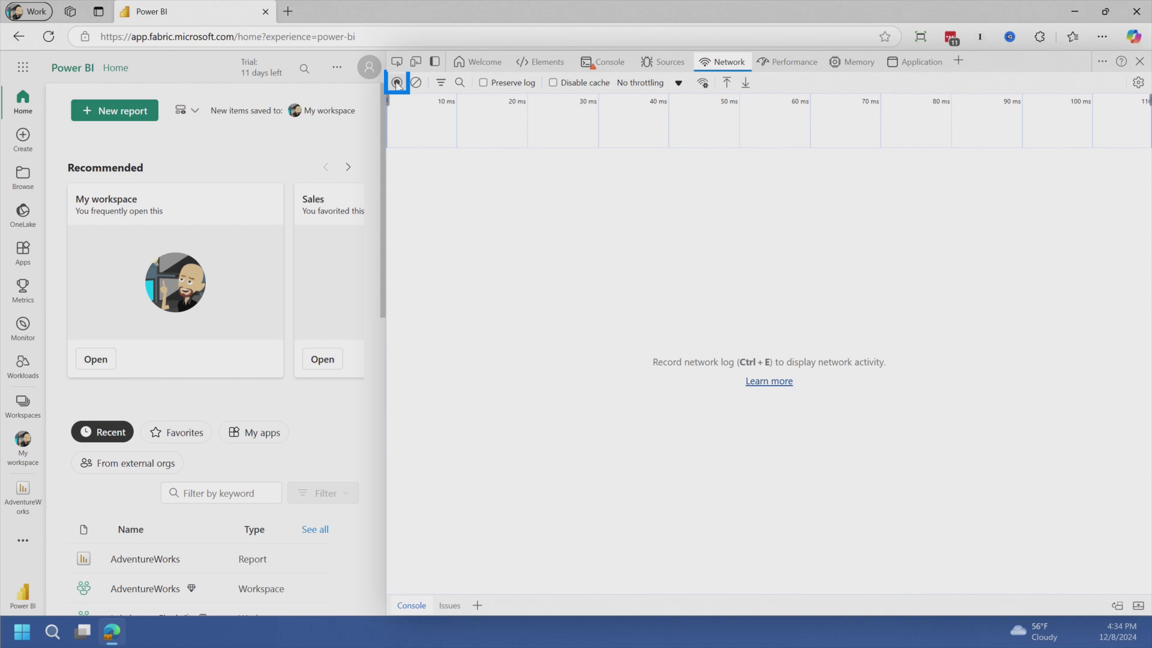
- Record the AdventureWorks report reload and show its query request payload with modelId 13182704
left_click(144, 560)
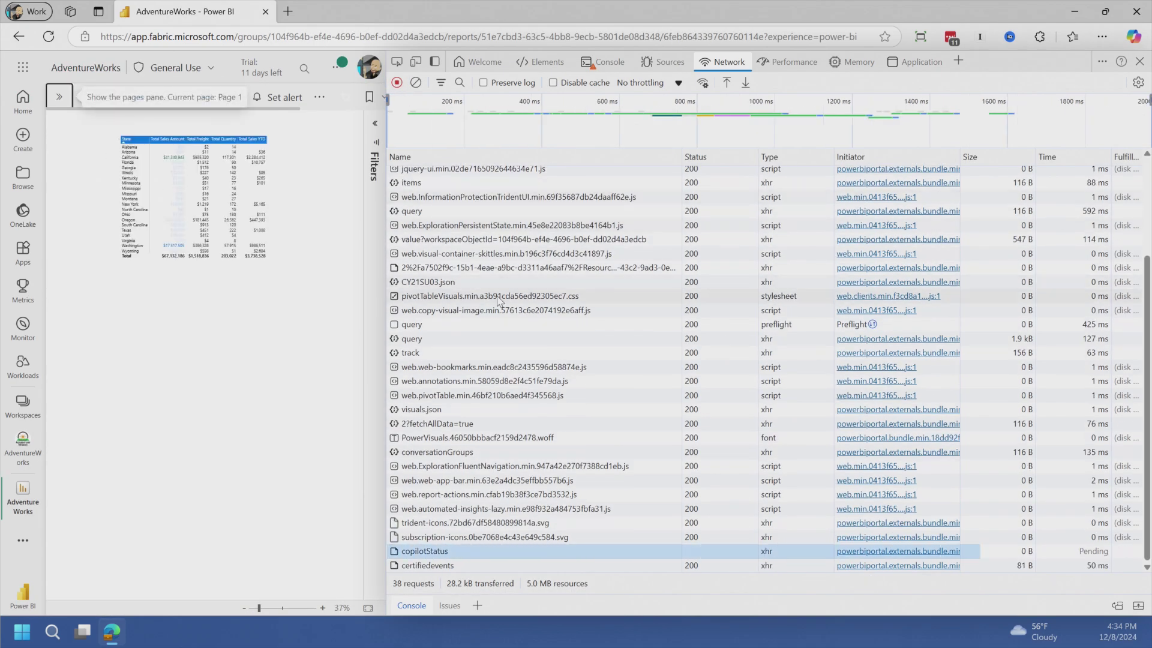
scroll(435, 382, "up", 3)
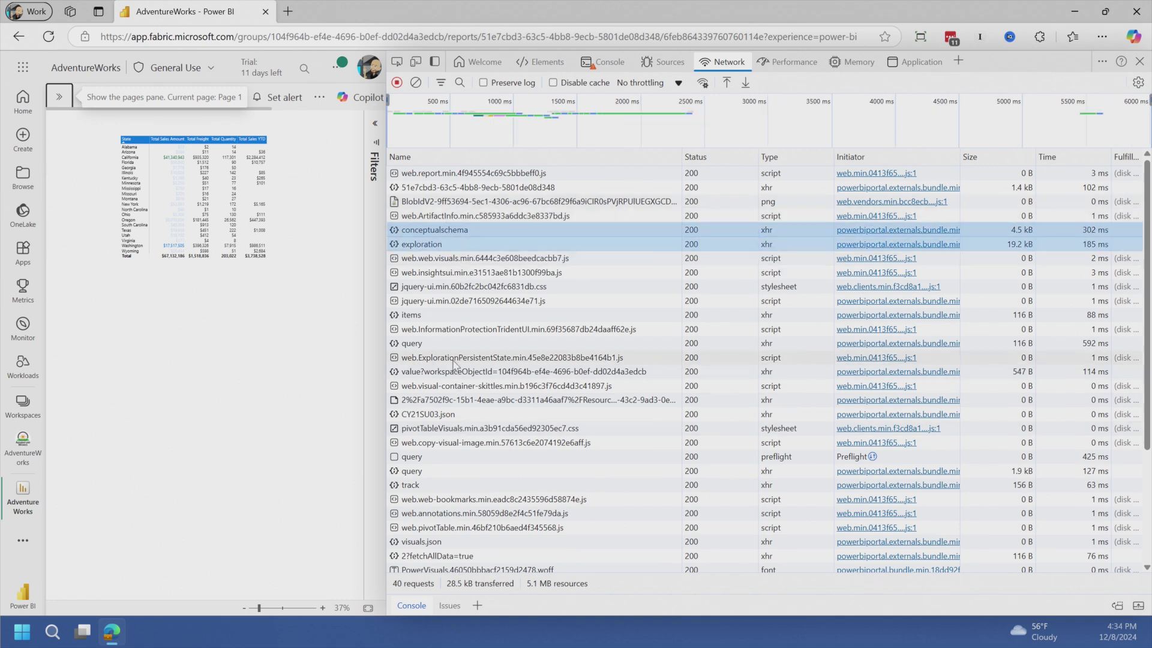
left_click(424, 472)
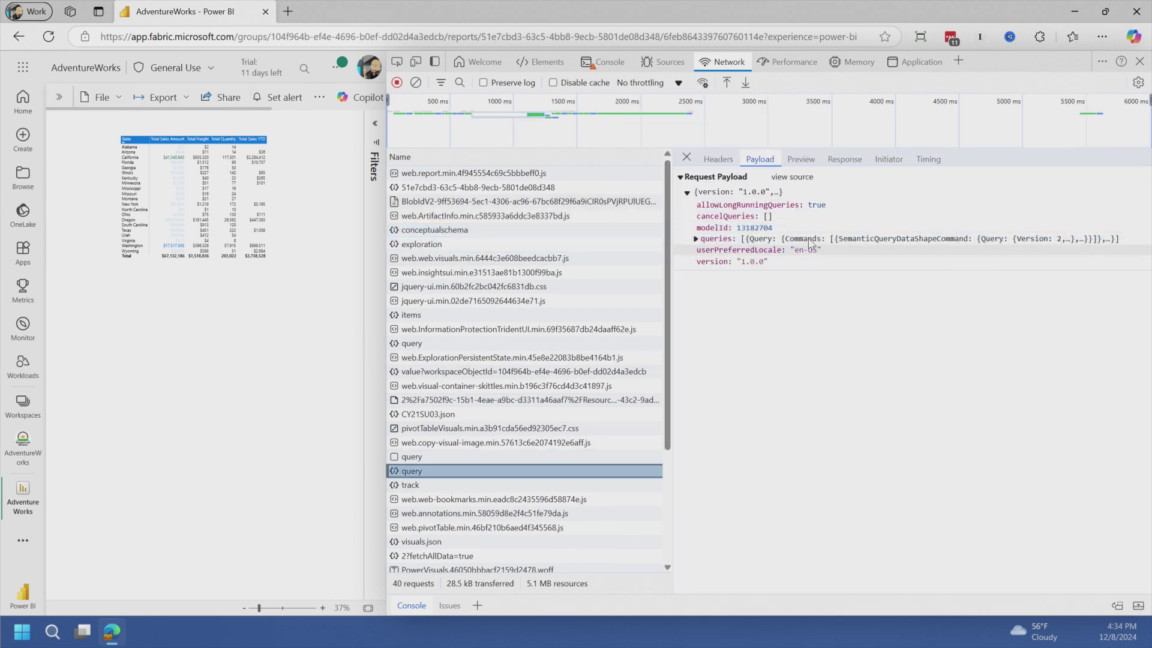
scroll(594, 324, "down", 3)
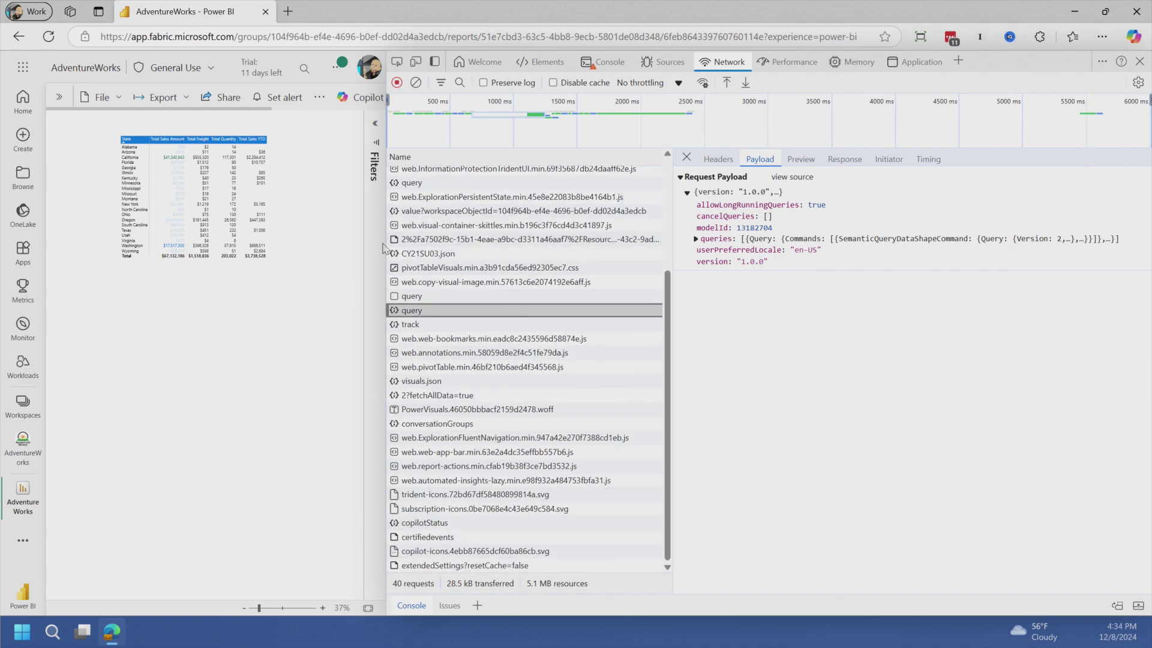
left_click_drag(384, 248, 591, 247)
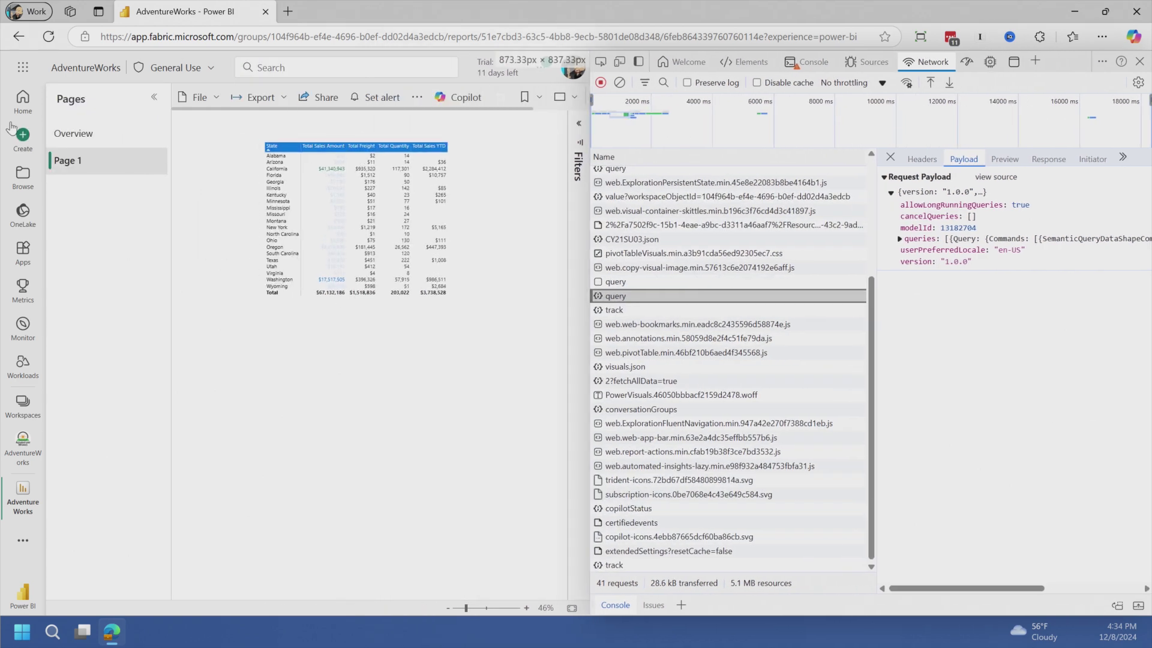
- Switch to the Overview page and highlight the new query requests in the 74-request log
left_click(100, 140)
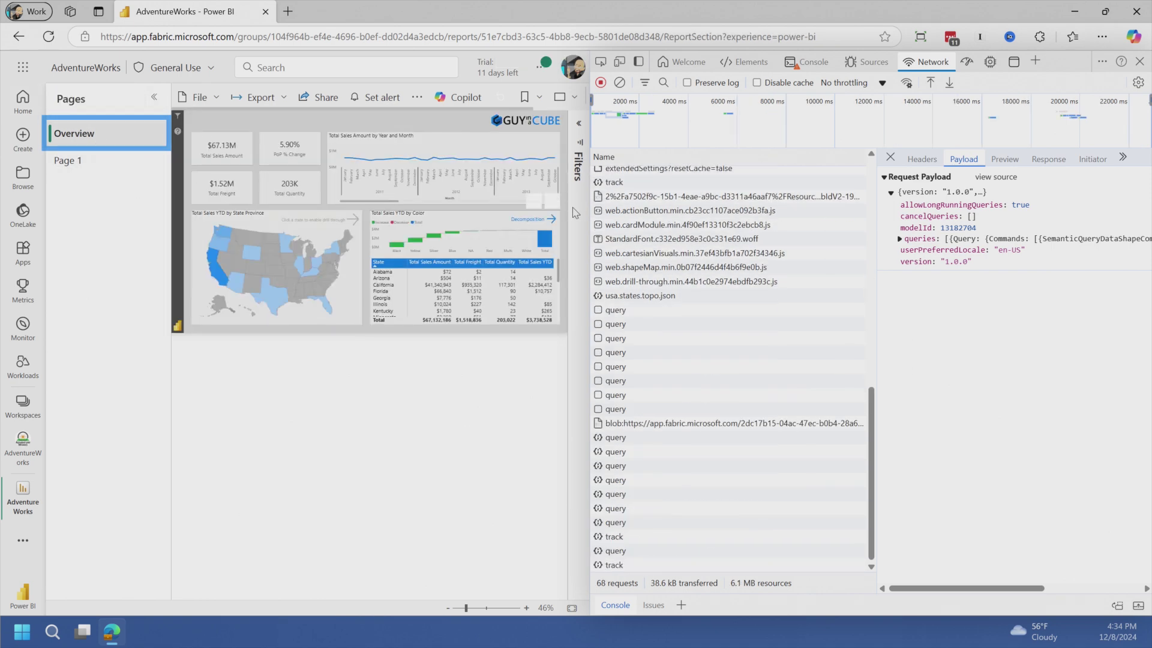
left_click_drag(583, 203, 372, 207)
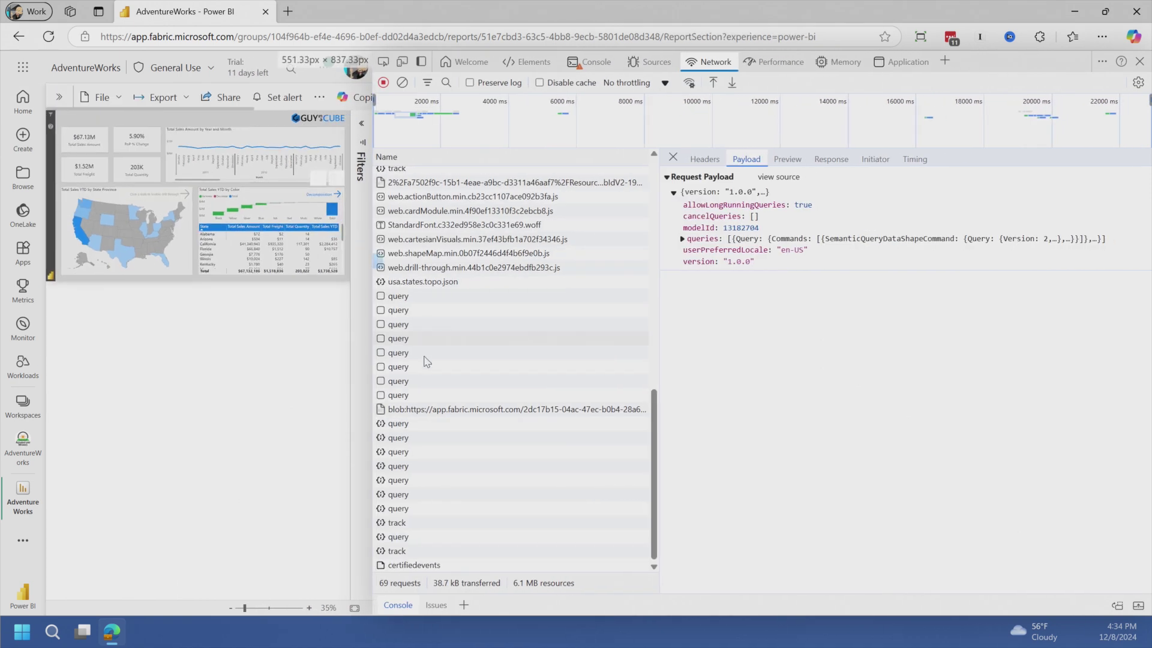
scroll(410, 263, "up", 2)
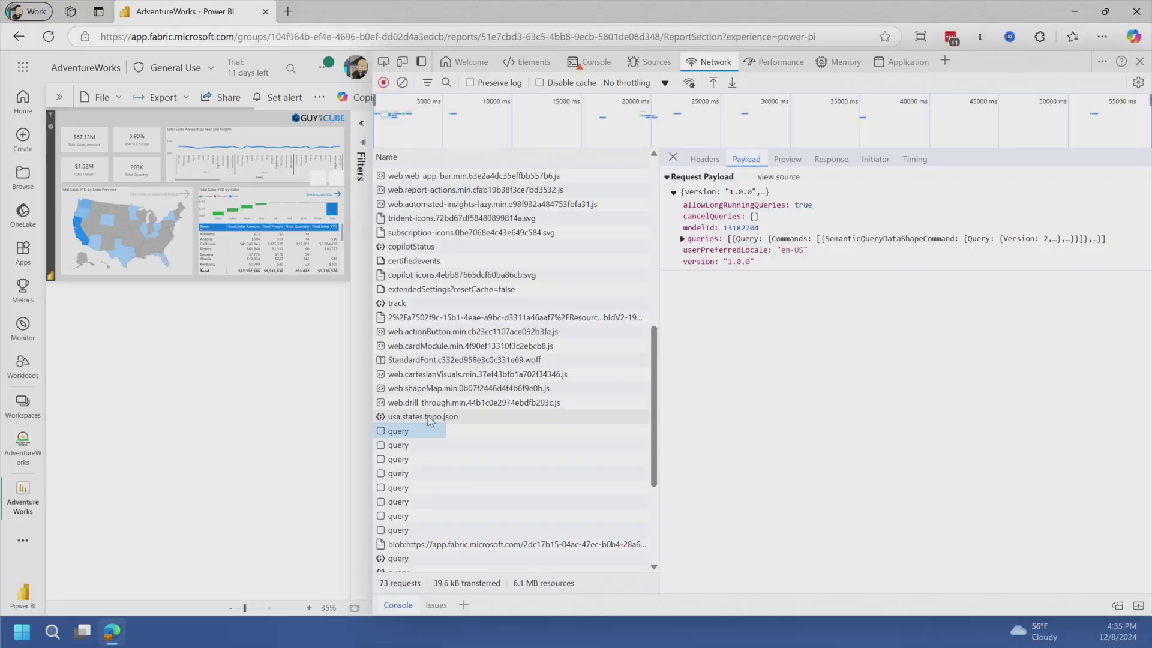
left_click_drag(418, 430, 396, 530)
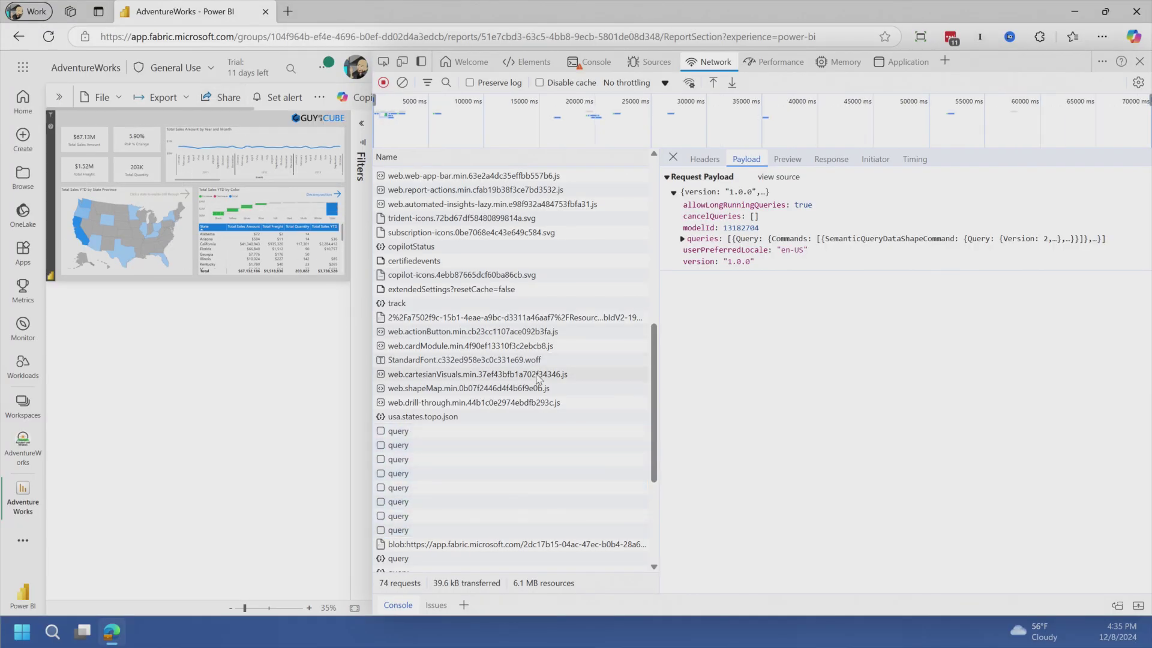
scroll(395, 356, "down", 4)
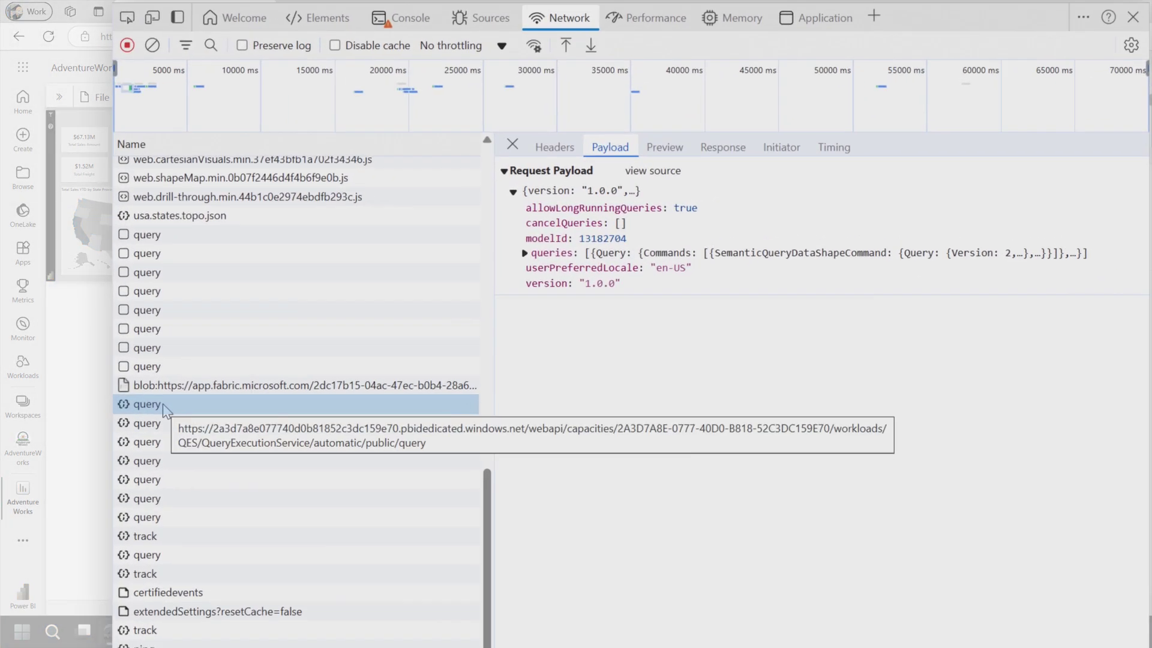
- Inspect a query's headers, X-Ms-Root-Activity-Id, payload and JSON response, then a later query's payload
left_click(545, 146)
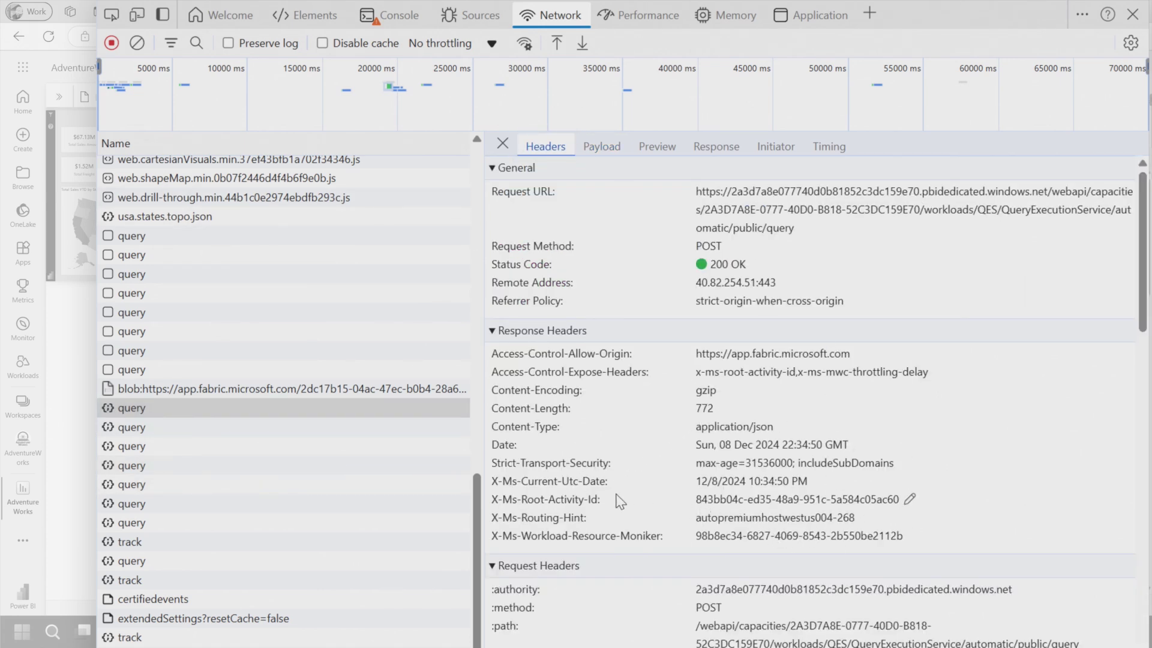
left_click_drag(598, 498, 736, 500)
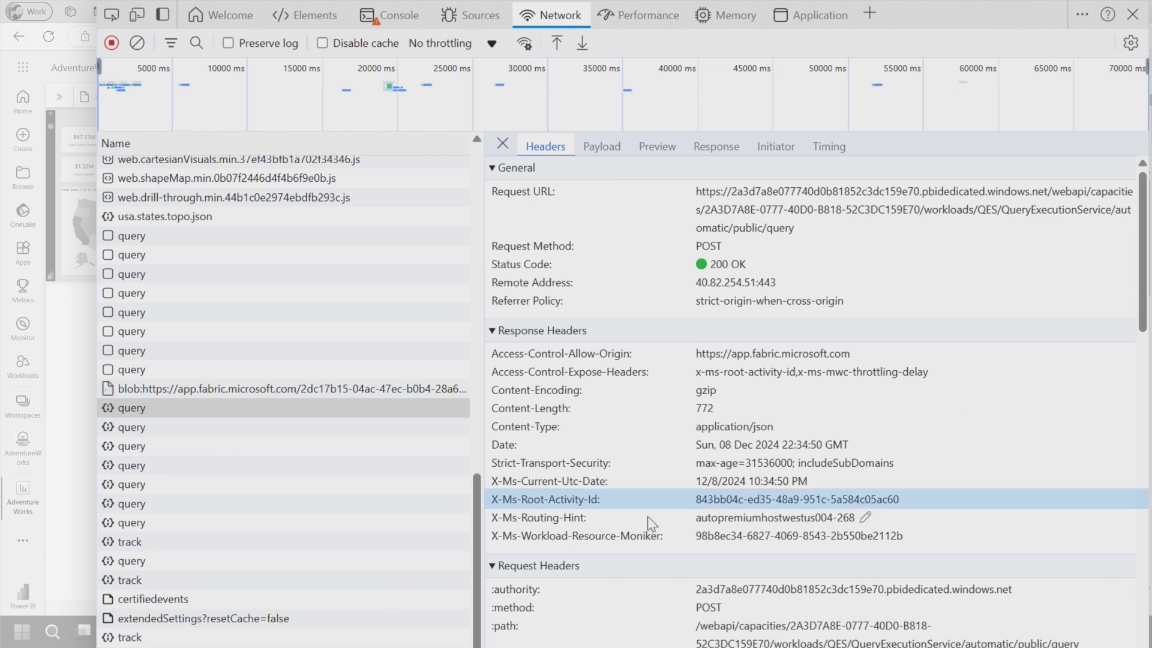
left_click(601, 146)
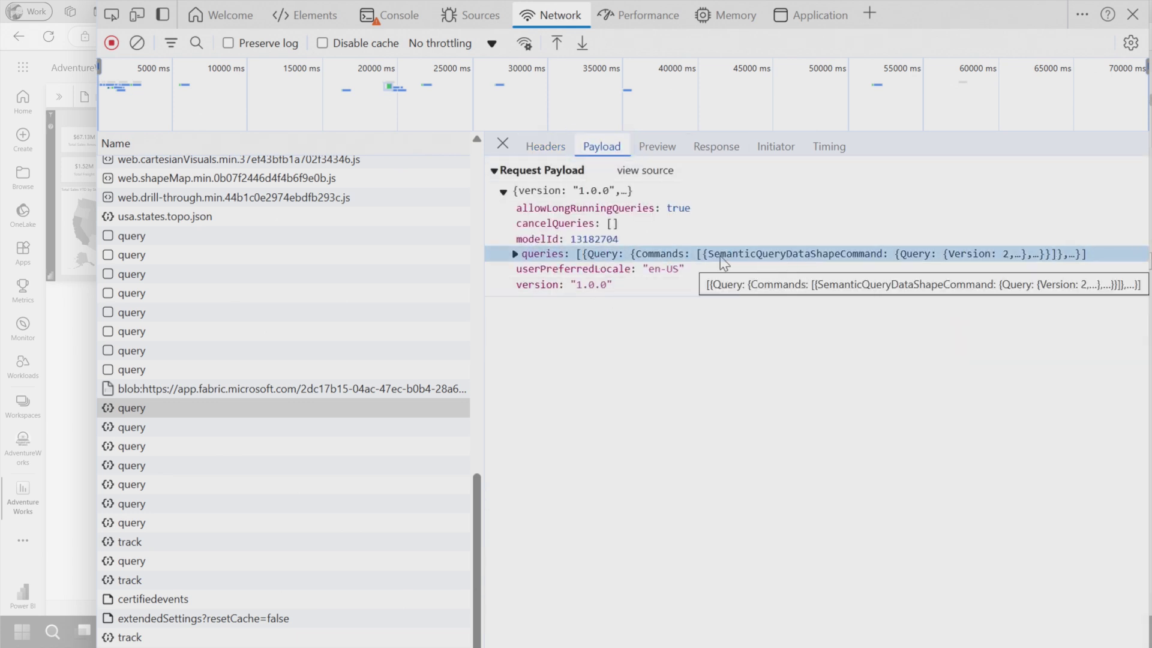
left_click(716, 146)
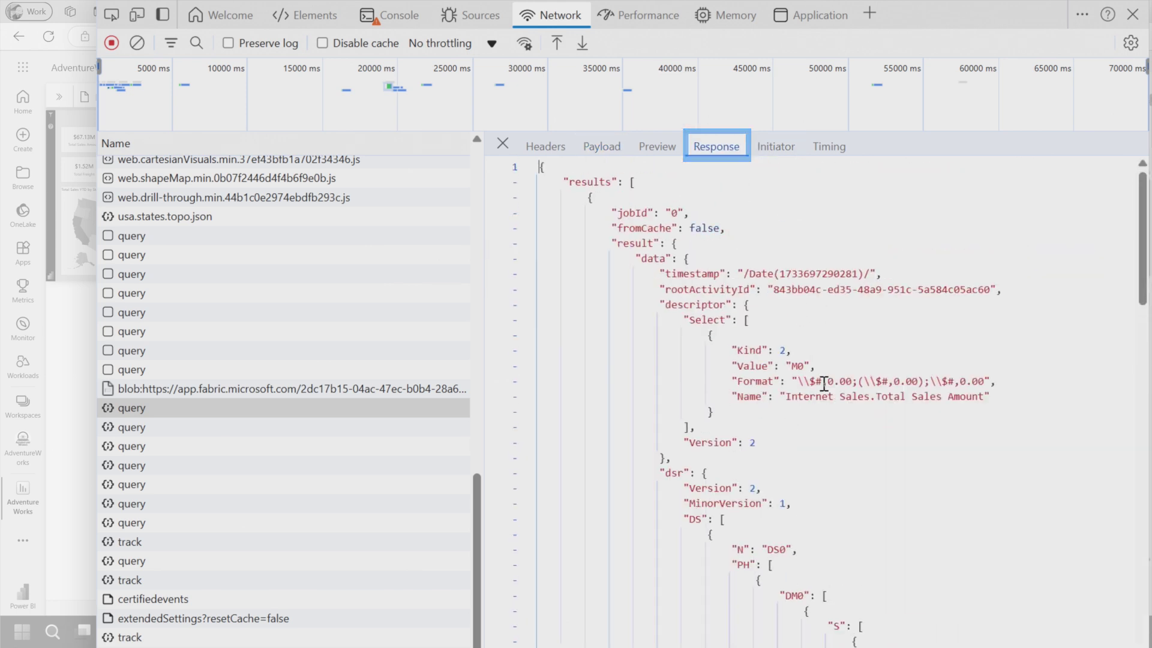
left_click(159, 484)
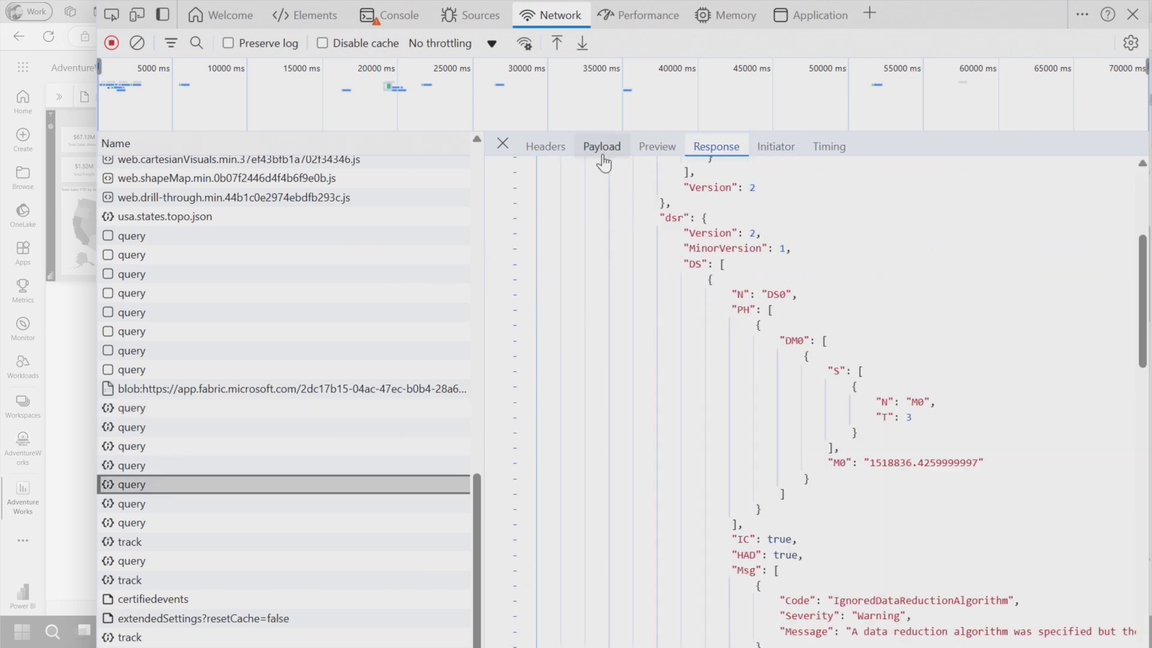
left_click(603, 155)
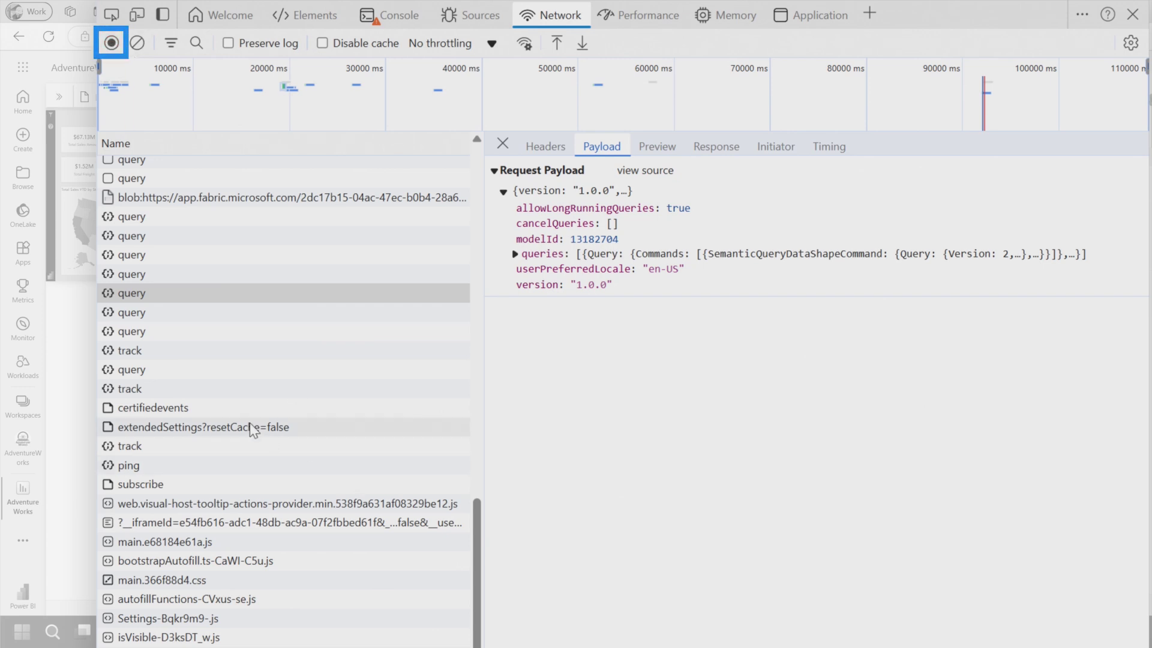
- Expand changeReportPageEvents item 0: durationMs 816, totalDAXQueryDuration 220, 12 visible visuals
left_click(360, 408)
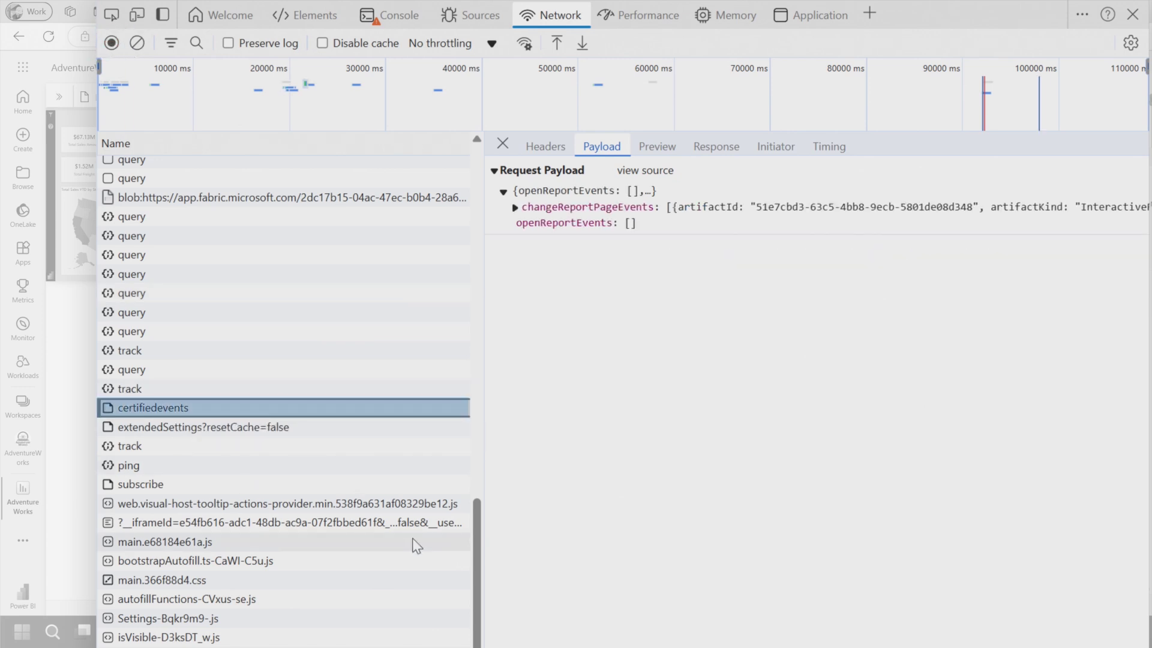
left_click(627, 231)
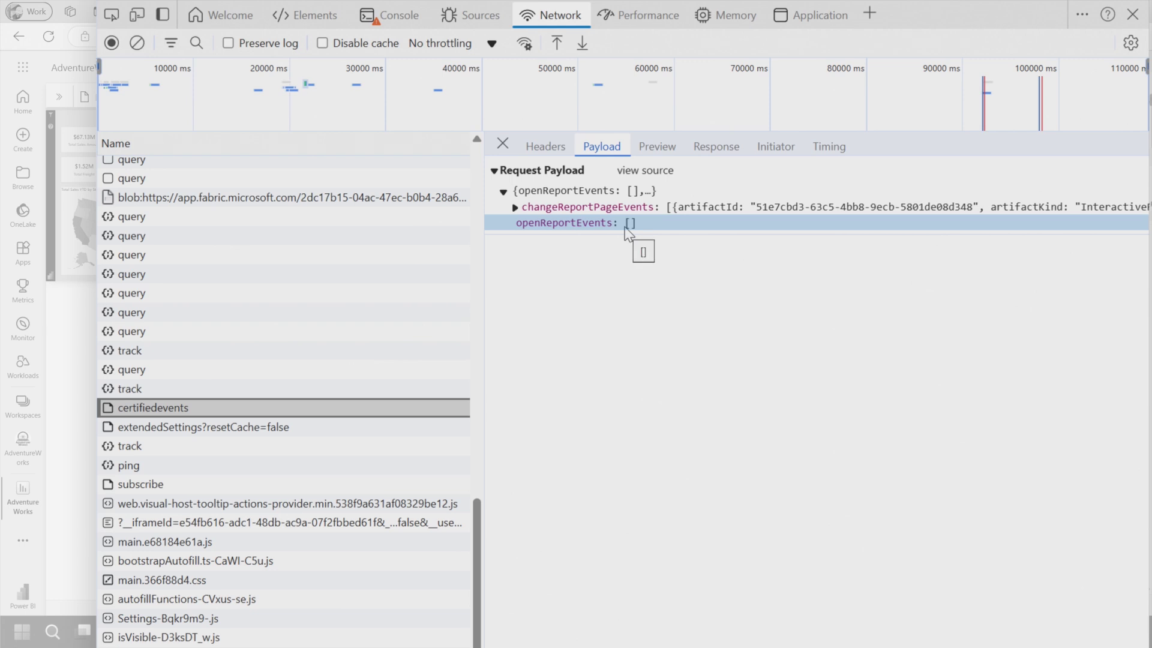
left_click(516, 210)
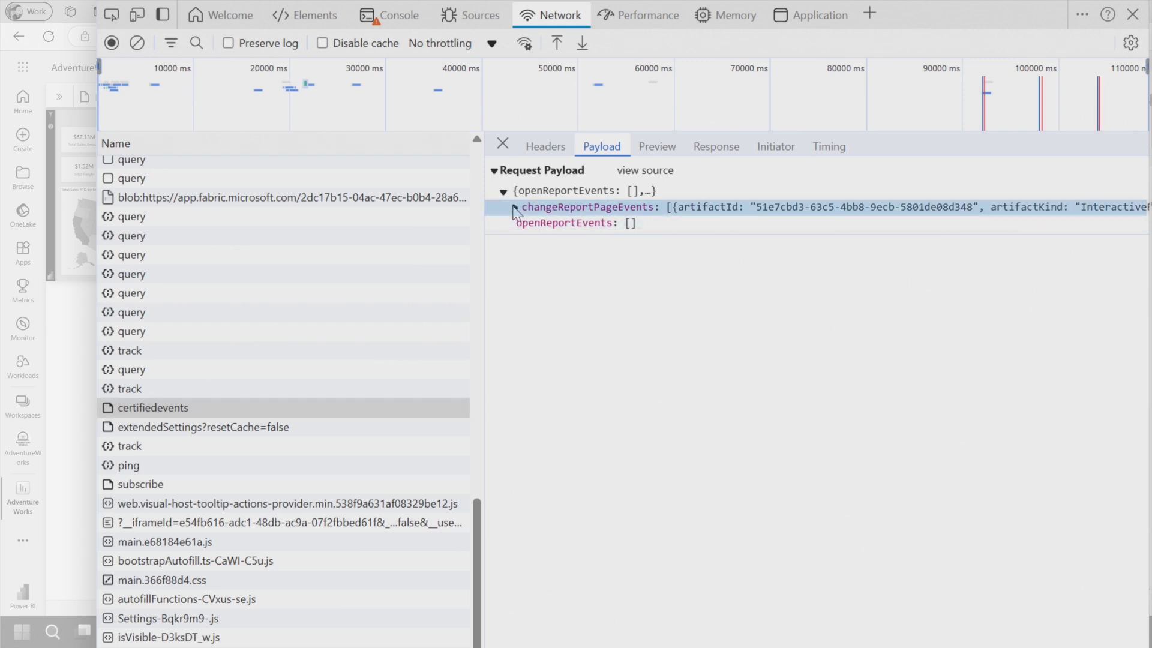
left_click(515, 208)
left_click(522, 222)
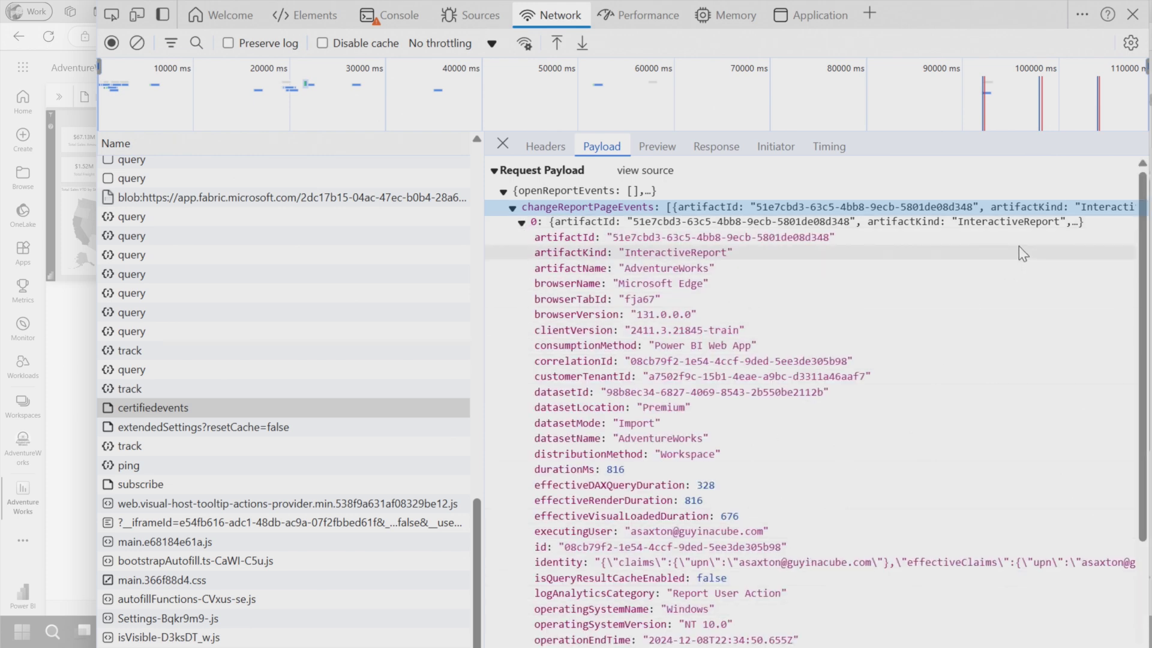
scroll(786, 582, "down", 4)
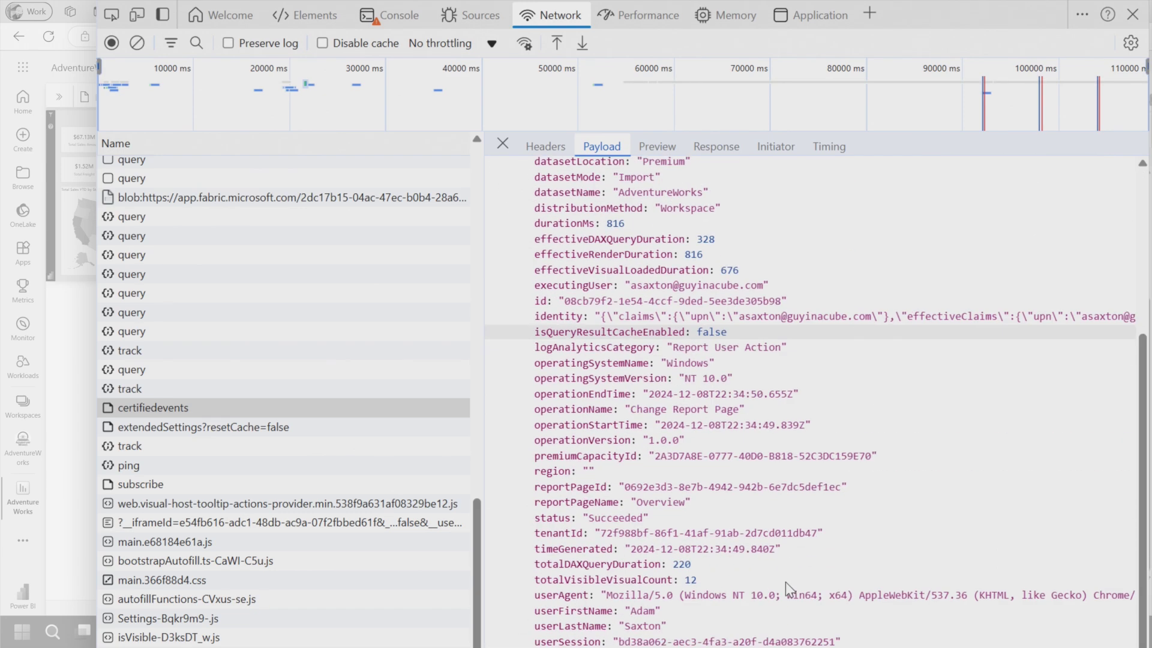